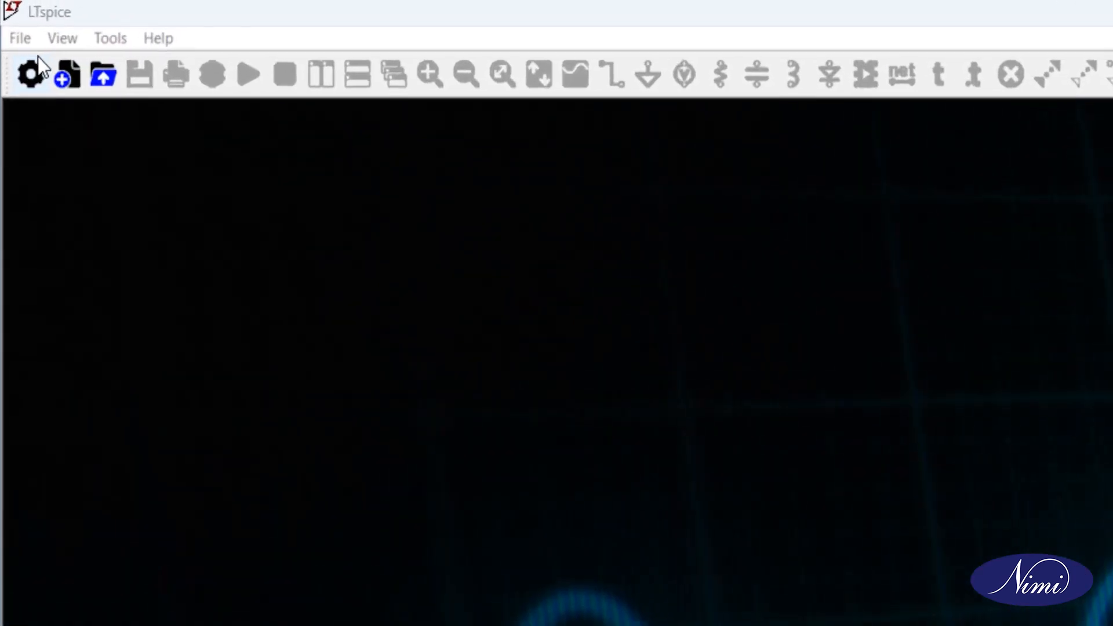
- Create a new schematic and place a voltage source component on the left side of the sheet
{"action": "left_click", "coordinate": [34, 49]}
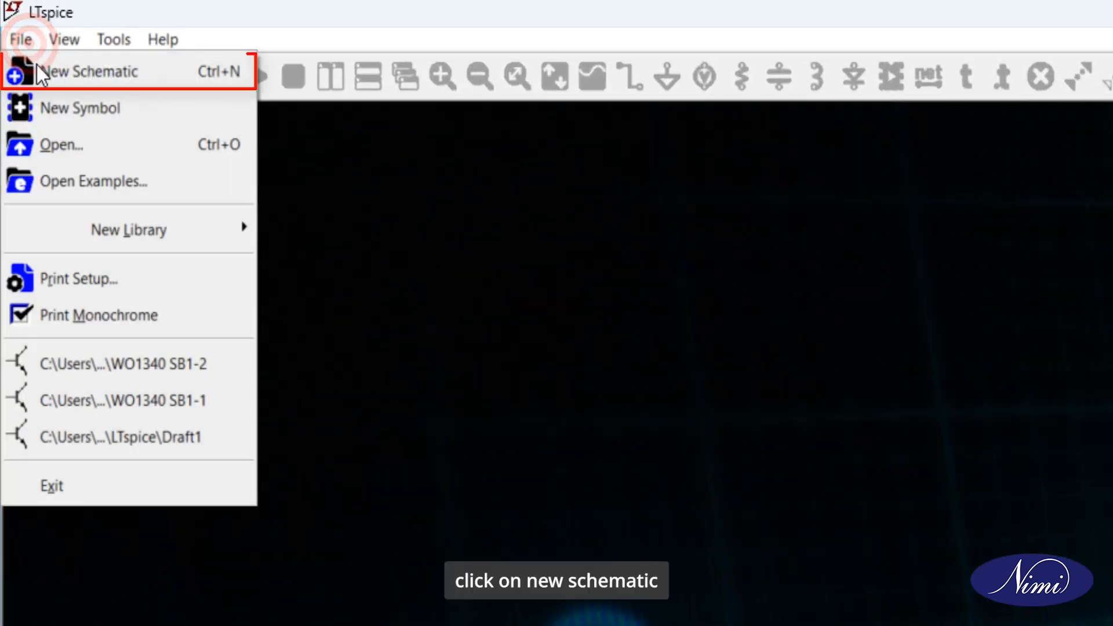
{"action": "left_click", "coordinate": [46, 81]}
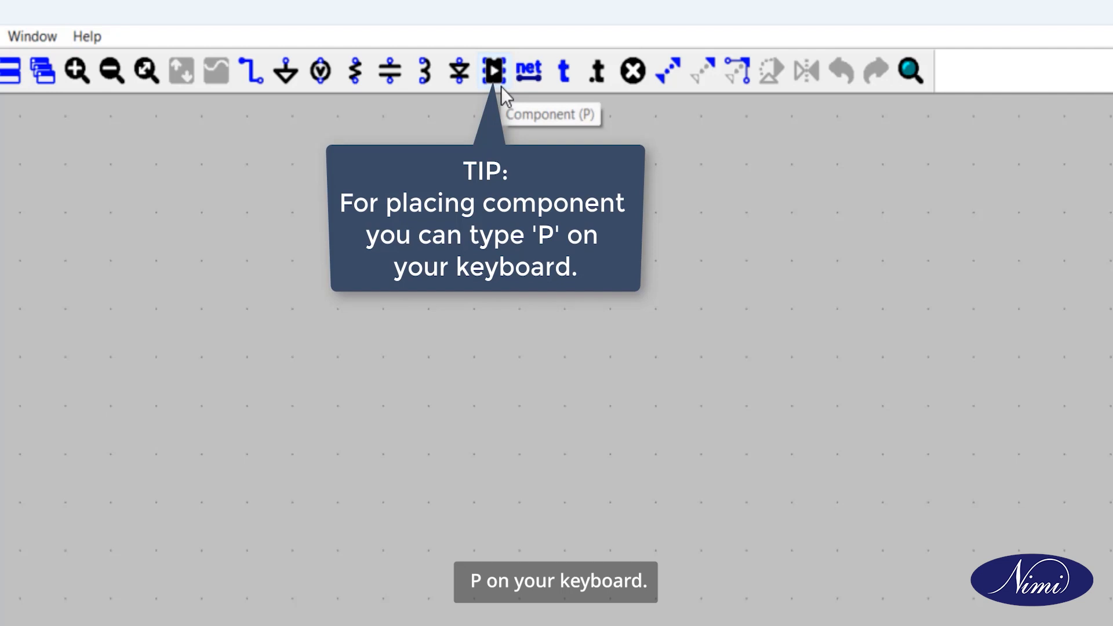
{"action": "left_click", "coordinate": [500, 84]}
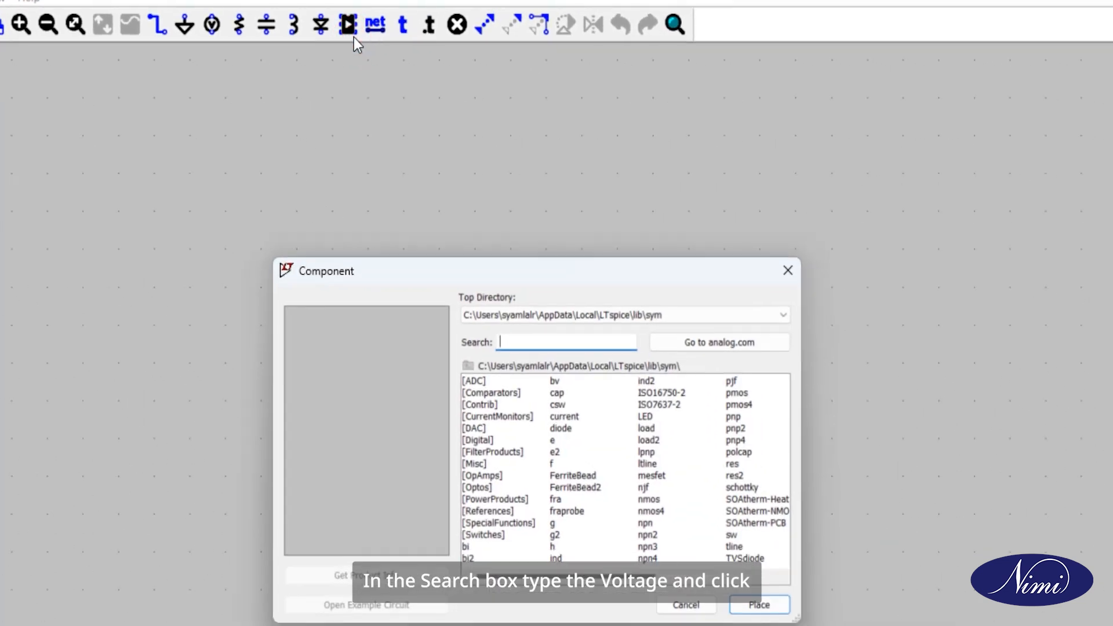
{"action": "type", "text": "v"}
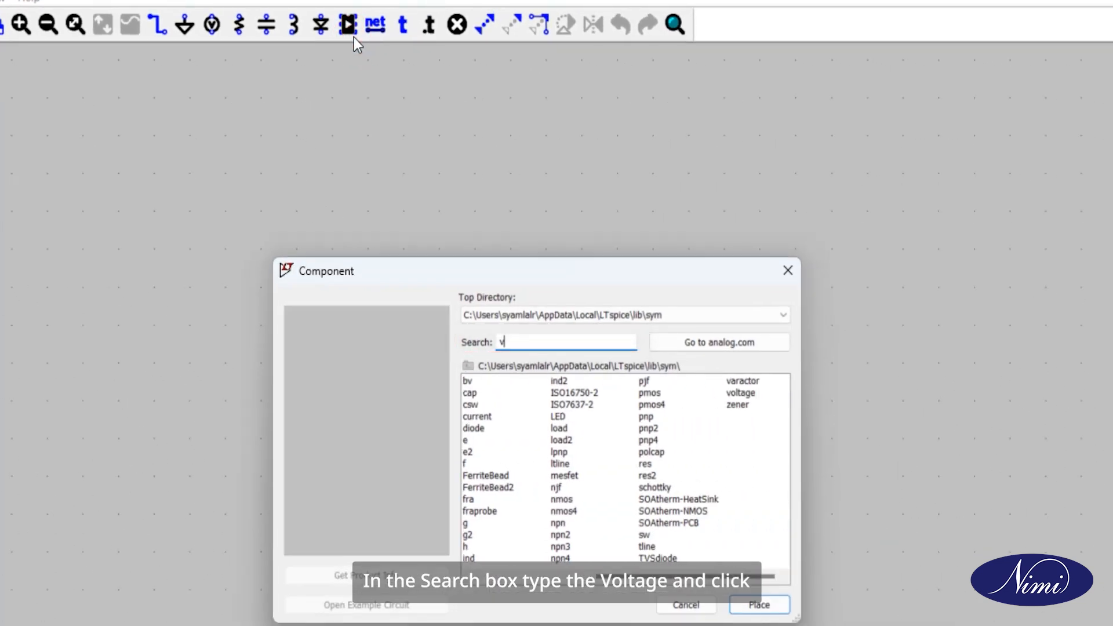
{"action": "type", "text": "ol"}
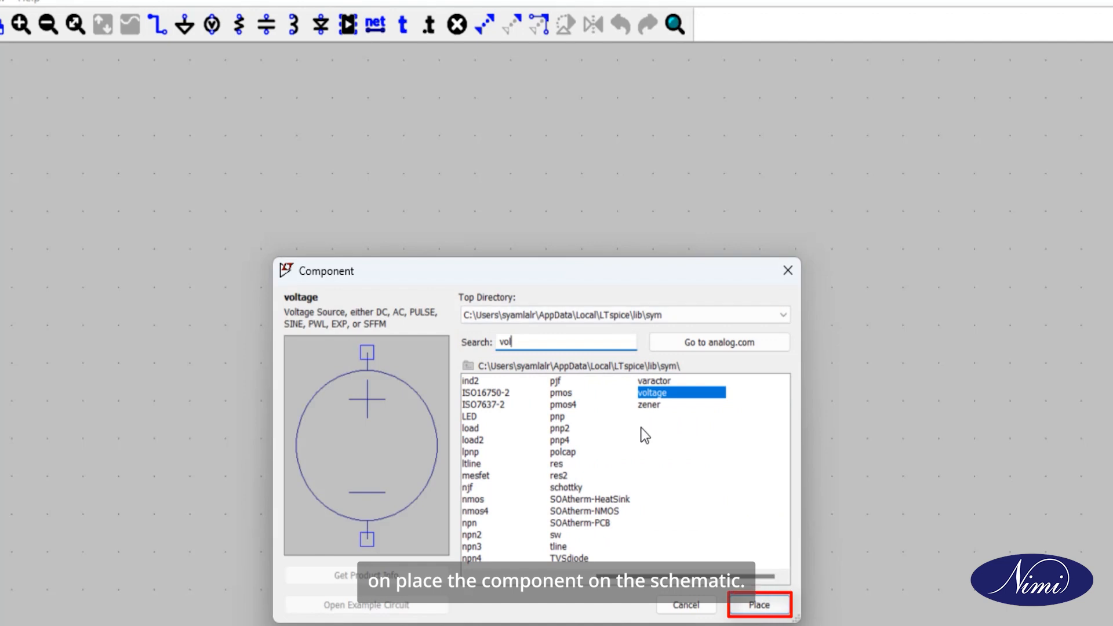
{"action": "left_click", "coordinate": [754, 603]}
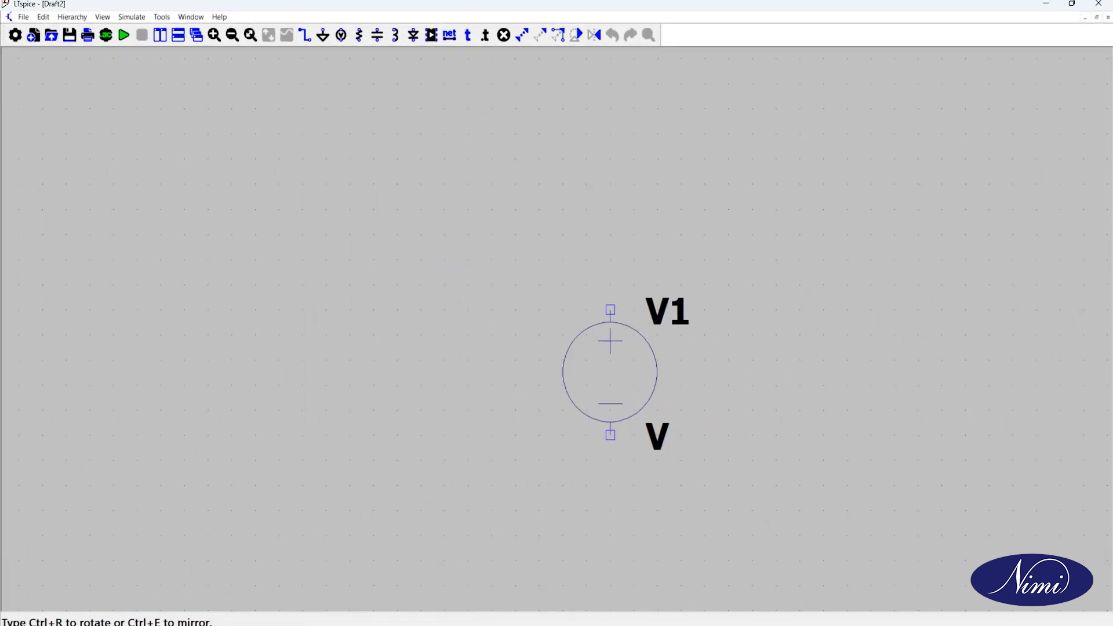
{"action": "scroll", "coordinate": [256, 350], "scroll_direction": "down", "scroll_amount": 2}
{"action": "left_click", "coordinate": [268, 348]}
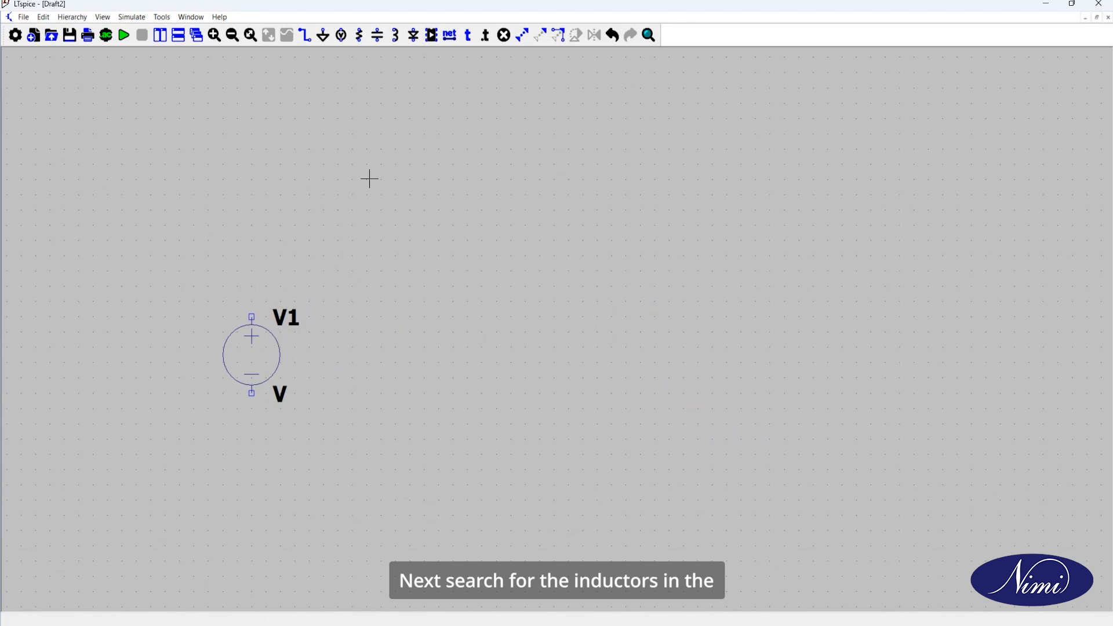
- Place an ind inductor beside the voltage source, plus two mirrored ones further right, one above the other
{"action": "left_click", "coordinate": [429, 38]}
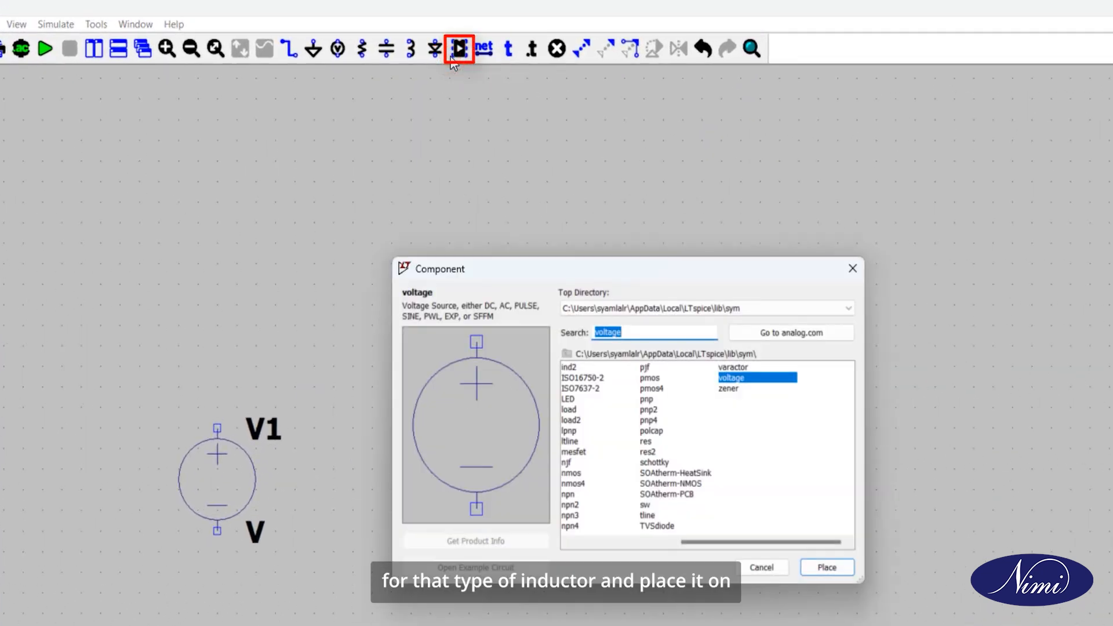
{"action": "type", "text": "ind"}
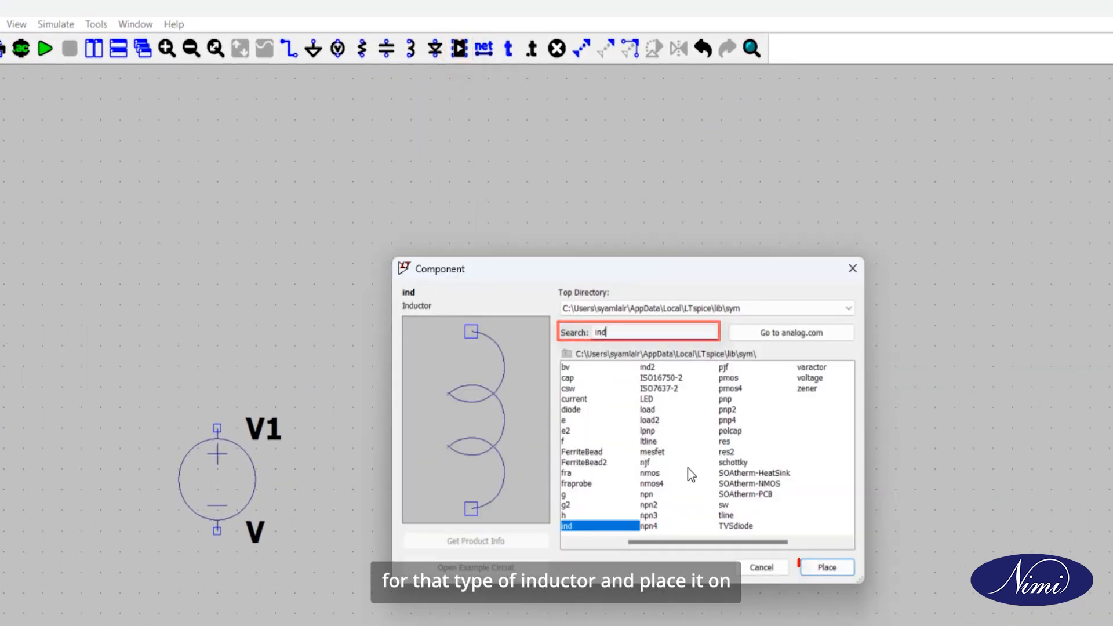
{"action": "left_click", "coordinate": [827, 568]}
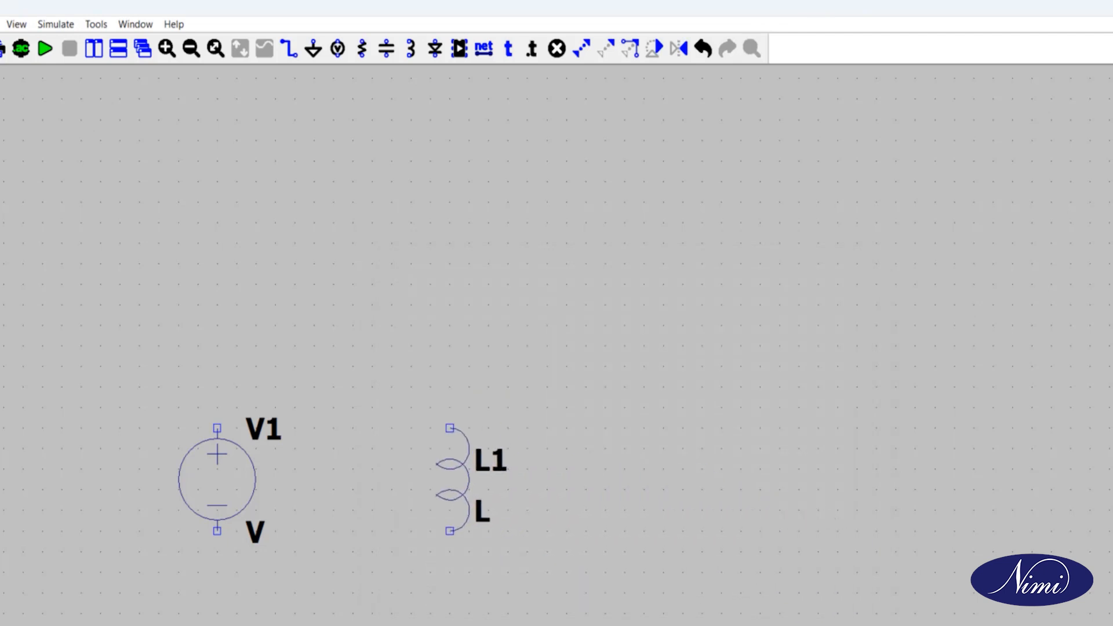
{"action": "left_click", "coordinate": [447, 473]}
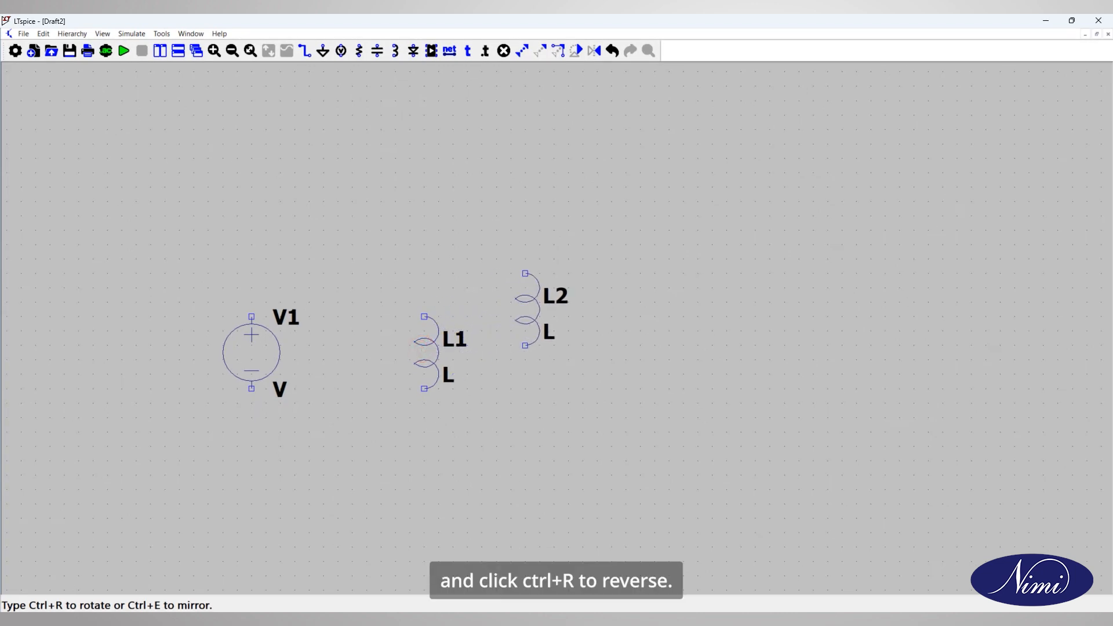
{"action": "key", "text": "ctrl+e"}
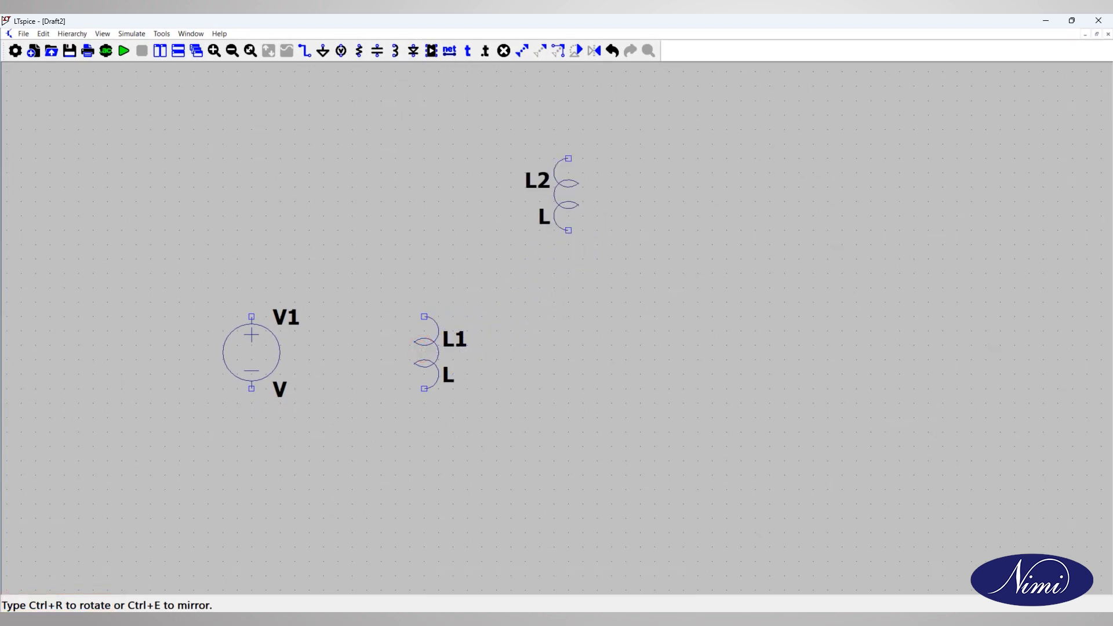
{"action": "left_click", "coordinate": [566, 209]}
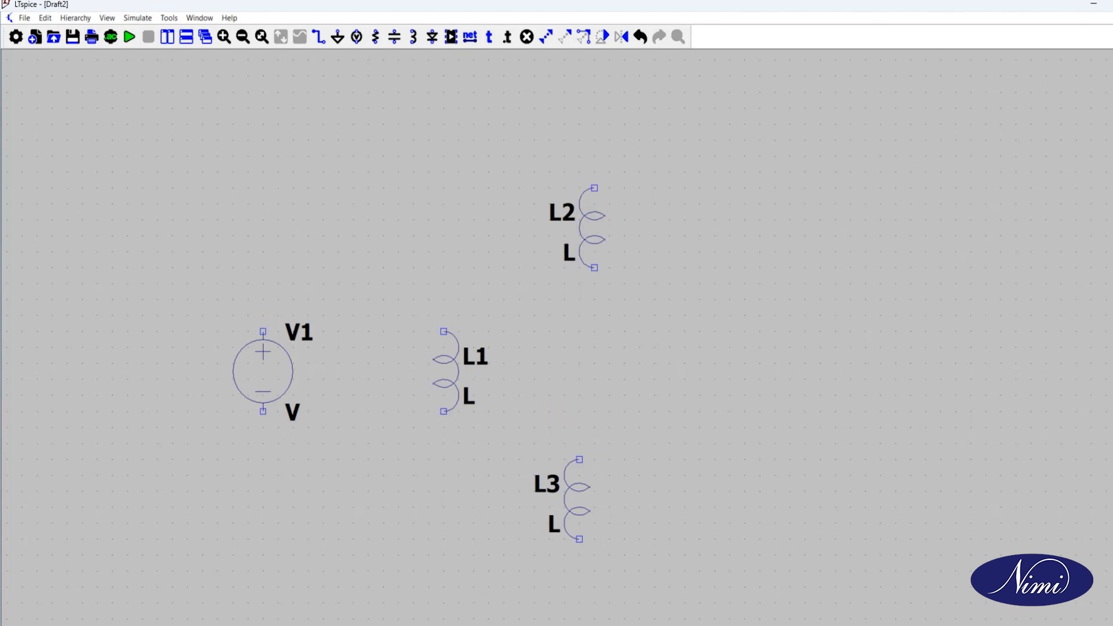
{"action": "left_click", "coordinate": [591, 515]}
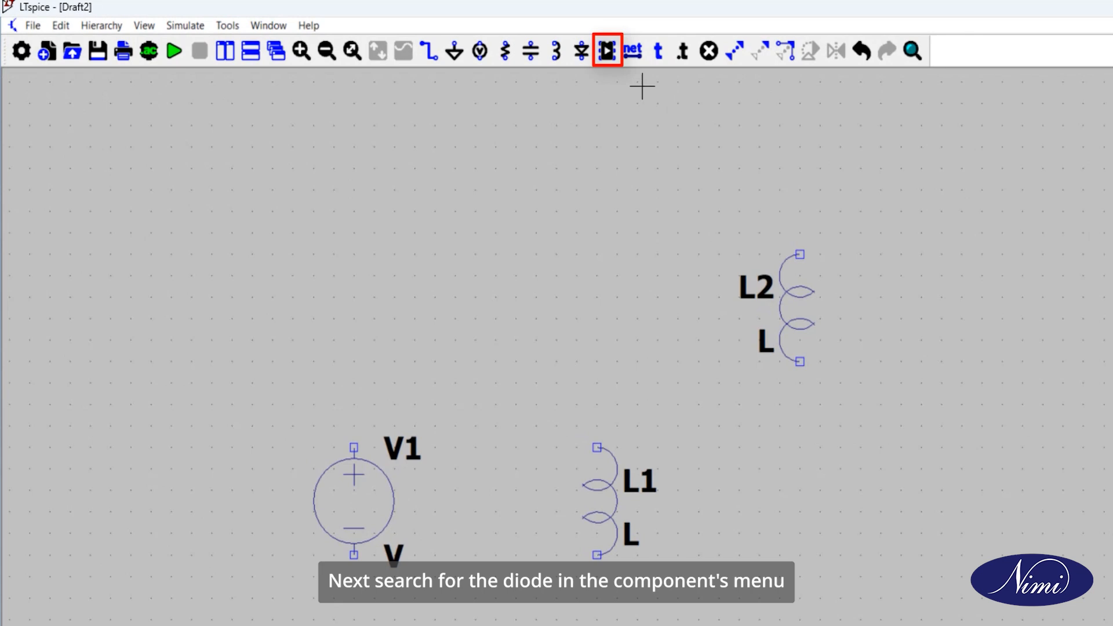
- Place two diodes rotated to point right, one beside the upper mirrored inductor and one beside the lower
{"action": "left_click", "coordinate": [614, 60]}
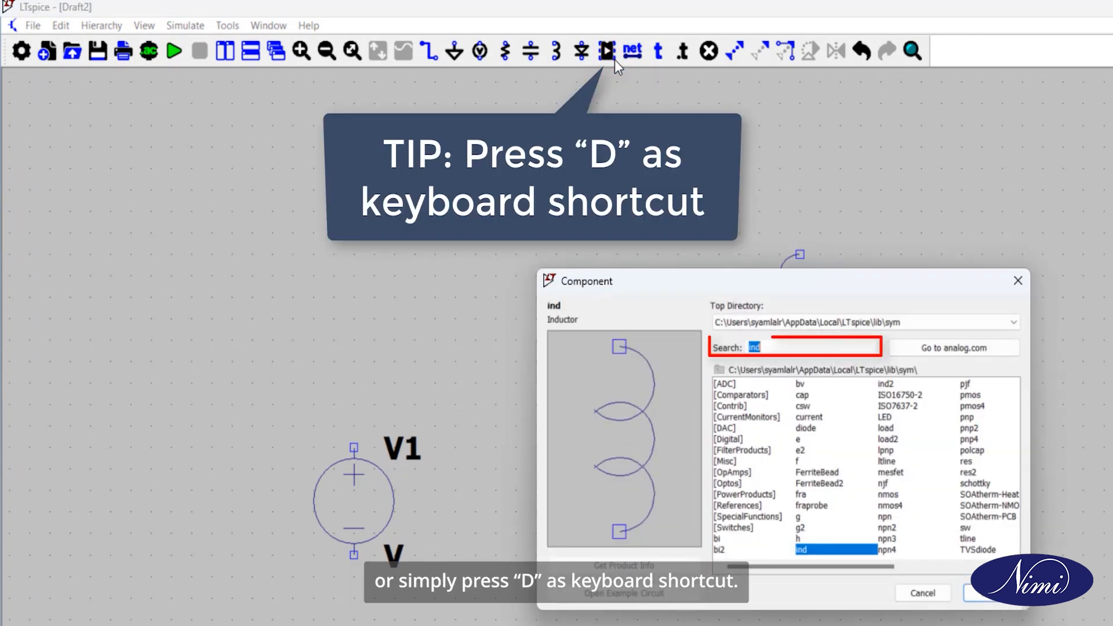
{"action": "type", "text": "dio"}
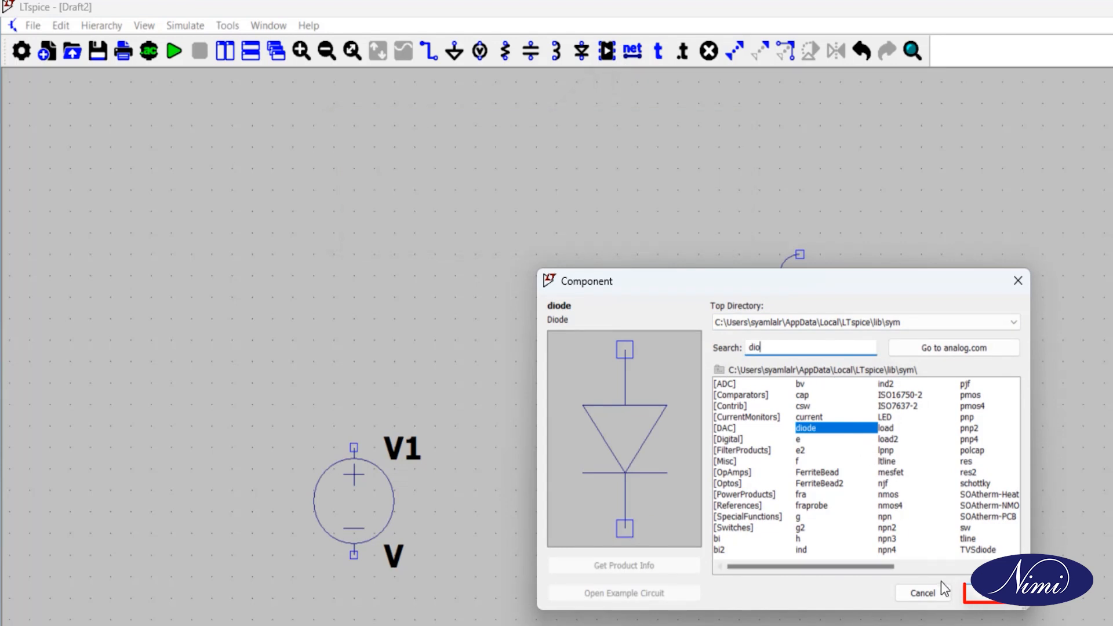
{"action": "left_click", "coordinate": [976, 596]}
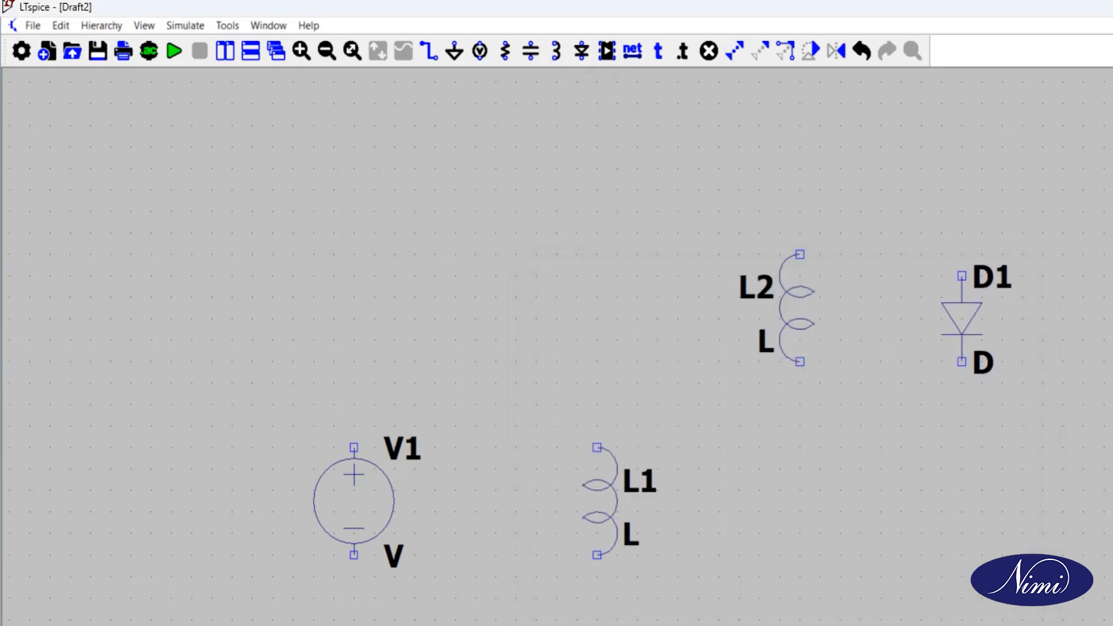
{"action": "key", "text": "ctrl+r"}
{"action": "left_click", "coordinate": [1002, 253]}
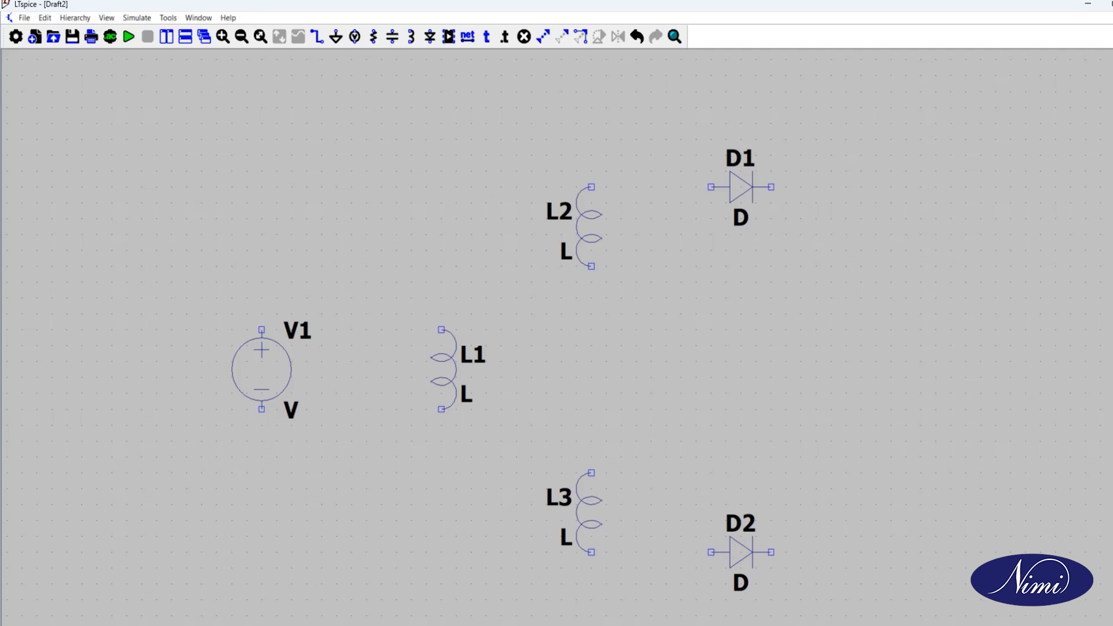
- Place a res resistor vertically to the right of the diodes, and add ground symbols below the source loop, between the mirrored inductors and below the resistor
{"action": "left_click", "coordinate": [450, 37]}
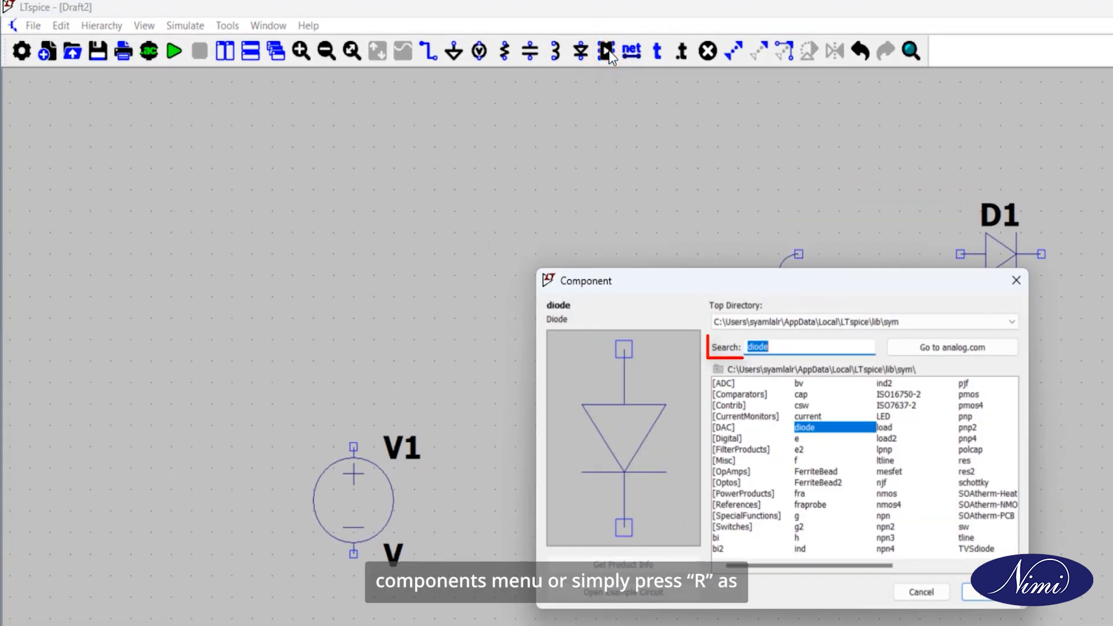
{"action": "type", "text": "res"}
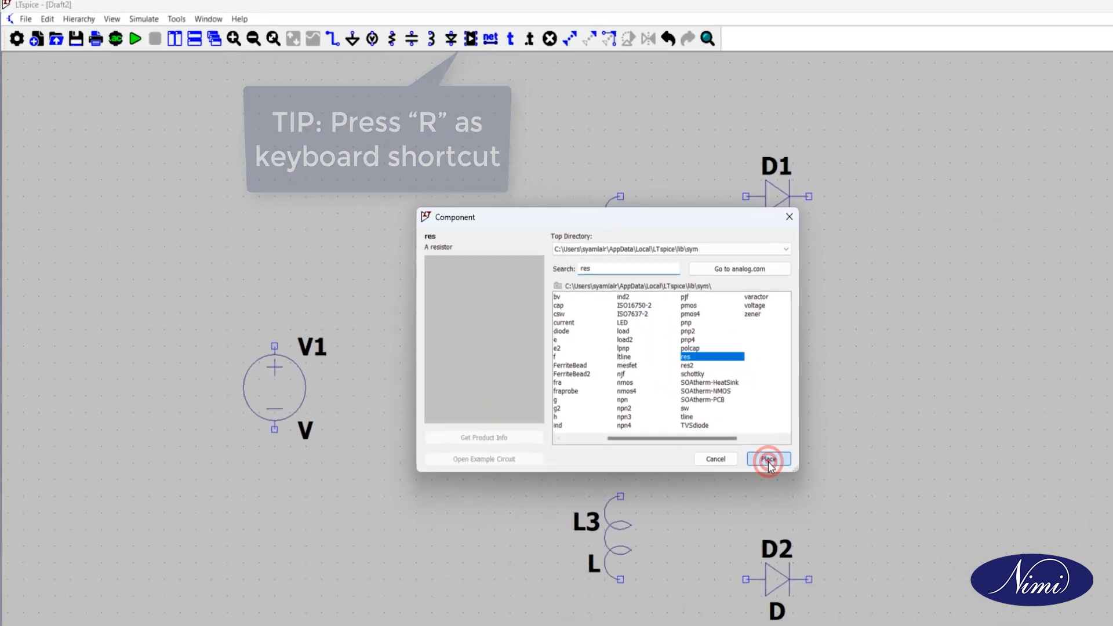
{"action": "left_click", "coordinate": [987, 592]}
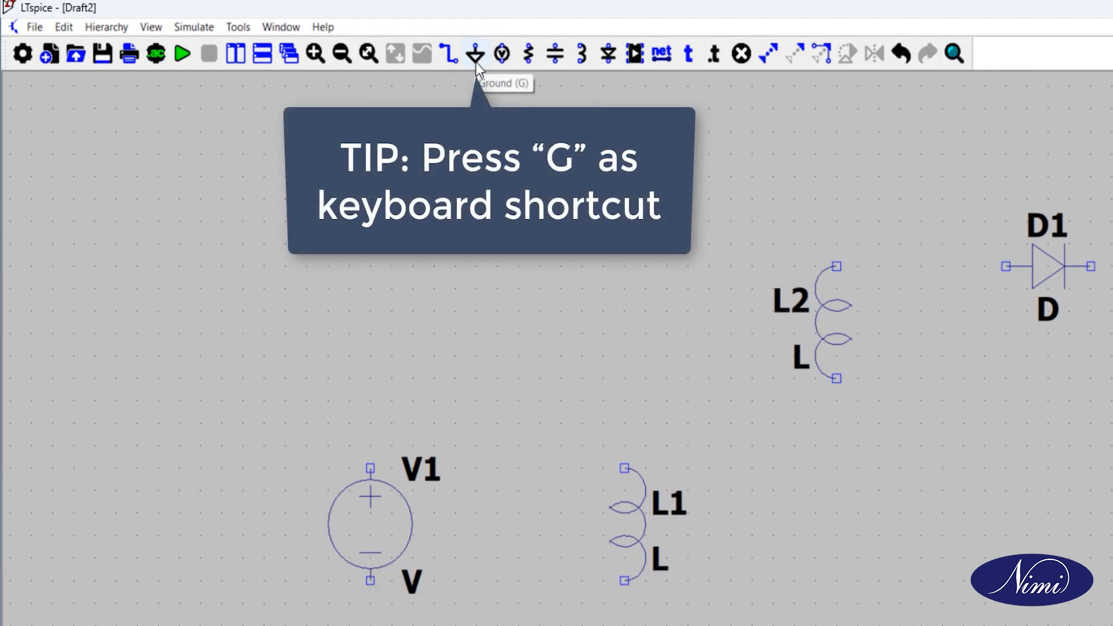
{"action": "left_click", "coordinate": [475, 62]}
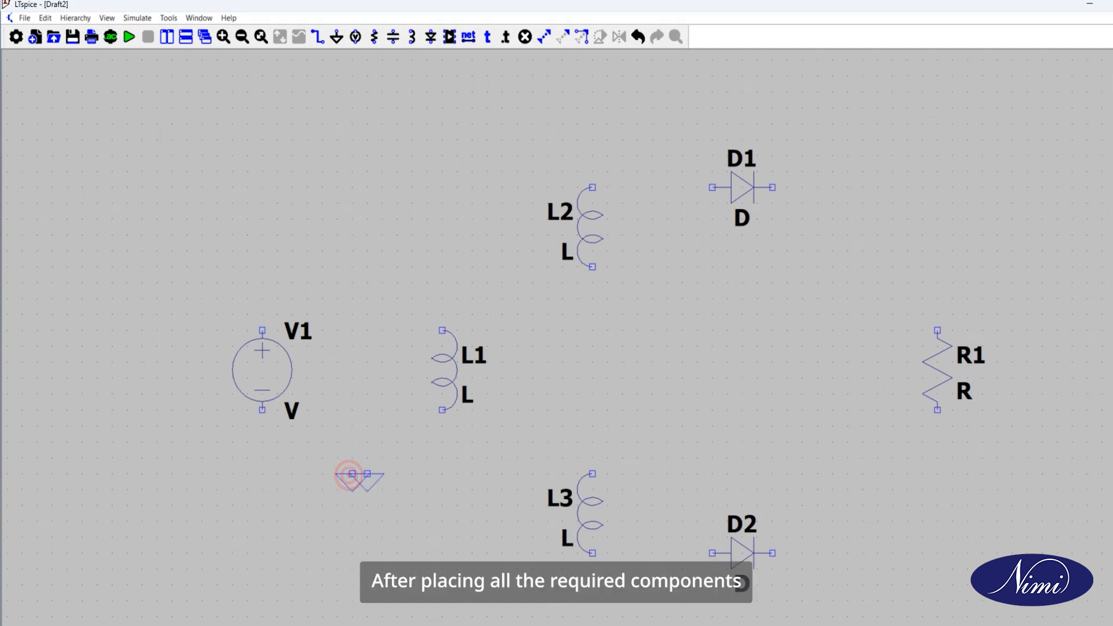
{"action": "left_click", "coordinate": [668, 362]}
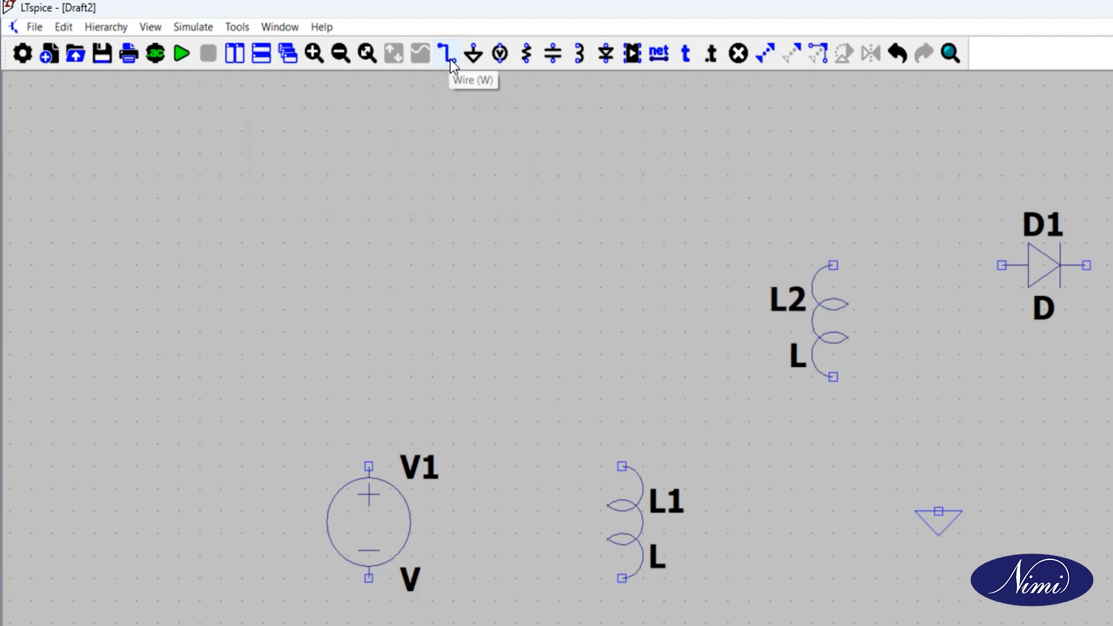
- Wire V1's positive terminal to the upper end of L1, and connect both lower ends to the ground between them
{"action": "left_click", "coordinate": [450, 59]}
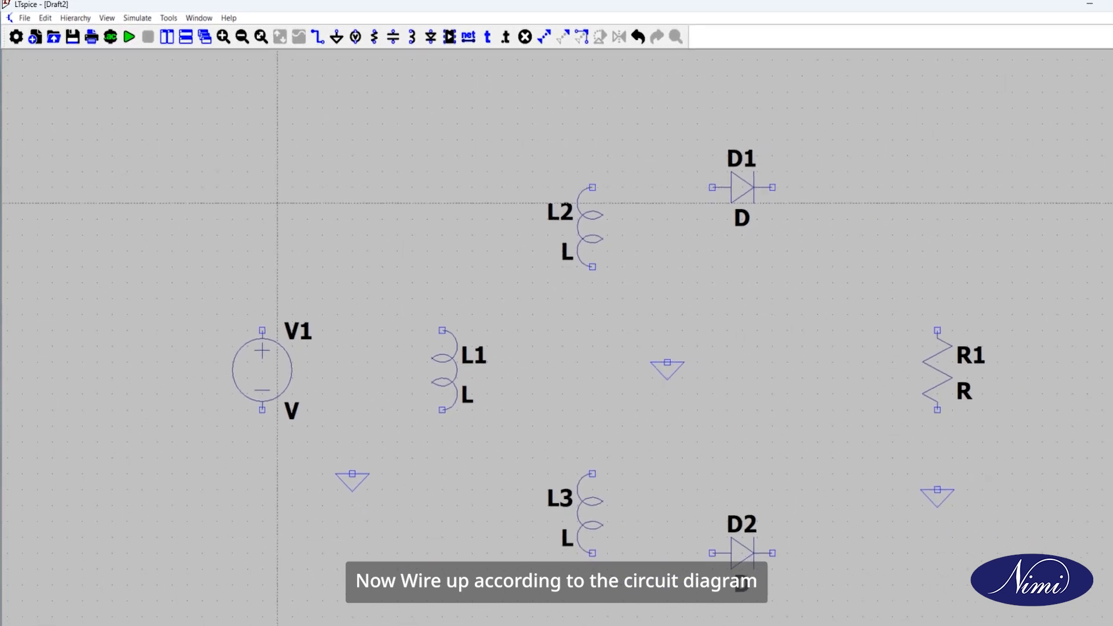
{"action": "left_click", "coordinate": [262, 330]}
{"action": "left_click", "coordinate": [442, 299]}
{"action": "left_click", "coordinate": [442, 331]}
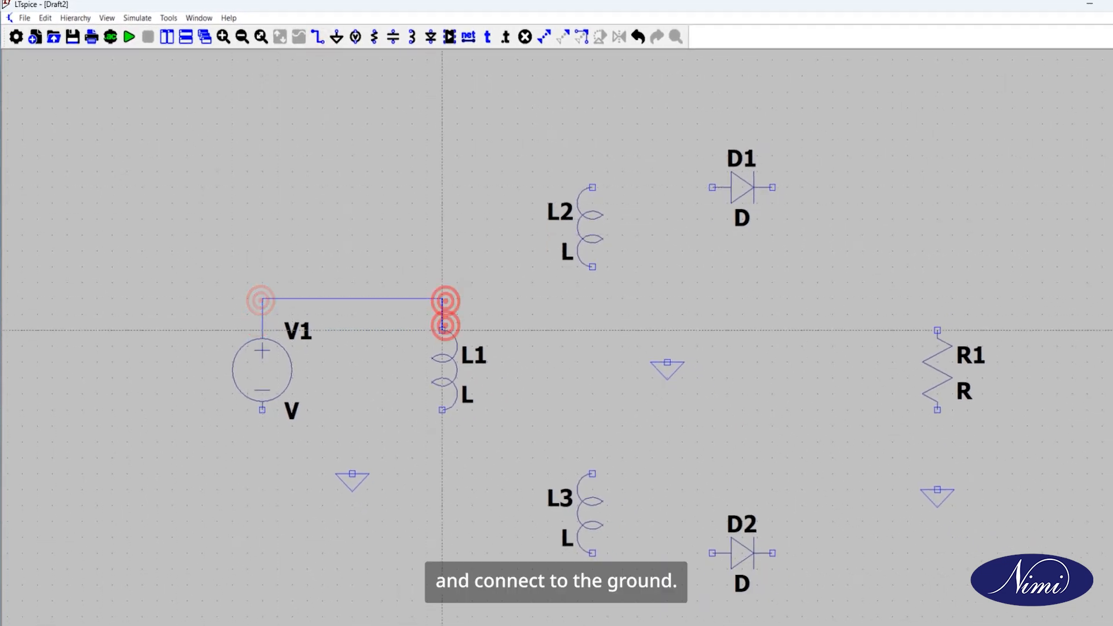
{"action": "left_click", "coordinate": [262, 409]}
{"action": "left_click", "coordinate": [262, 442]}
{"action": "left_click", "coordinate": [352, 442]}
{"action": "left_click", "coordinate": [352, 474]}
{"action": "left_click", "coordinate": [442, 409]}
{"action": "left_click", "coordinate": [442, 442]}
{"action": "left_click", "coordinate": [352, 442]}
- Wire the upper end of L3 to the lower end of L2 and connect their midpoint to the nearby ground
{"action": "left_click", "coordinate": [592, 474]}
{"action": "left_click", "coordinate": [592, 267]}
{"action": "left_click", "coordinate": [592, 346]}
{"action": "left_click", "coordinate": [667, 346]}
{"action": "left_click", "coordinate": [667, 362]}
- Wire the upper end of L2 through D1 to the top of R1, and R1's lower end to its ground
{"action": "left_click", "coordinate": [592, 188]}
{"action": "left_click", "coordinate": [713, 187]}
{"action": "left_click", "coordinate": [772, 187]}
{"action": "left_click", "coordinate": [938, 187]}
{"action": "left_click", "coordinate": [937, 329]}
{"action": "left_click", "coordinate": [937, 410]}
{"action": "left_click", "coordinate": [938, 490]}
- Wire D2's output up to the line between D1 and R1, and the lower end of L3 to D2's input
{"action": "left_click", "coordinate": [773, 553]}
{"action": "left_click", "coordinate": [847, 553]}
{"action": "left_click", "coordinate": [848, 188]}
{"action": "left_click", "coordinate": [593, 553]}
{"action": "left_click", "coordinate": [712, 553]}
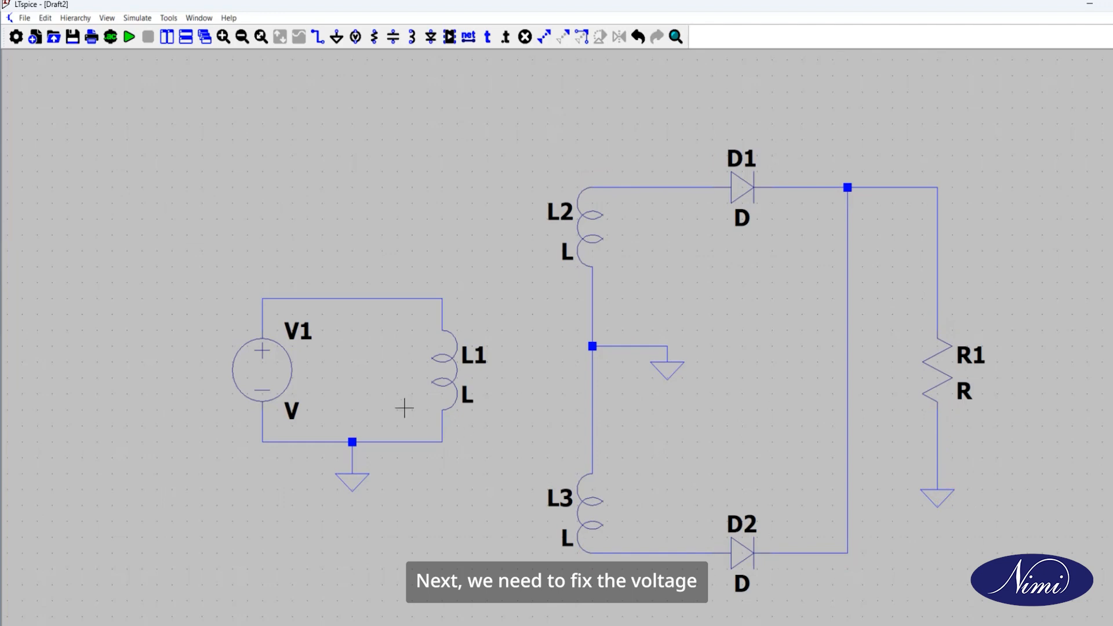
- Configure V1 as a SINE source with DC offset 0 V, amplitude 230 V, frequency 50 Hz and series resistance 0.1m
{"action": "right_click", "coordinate": [264, 378]}
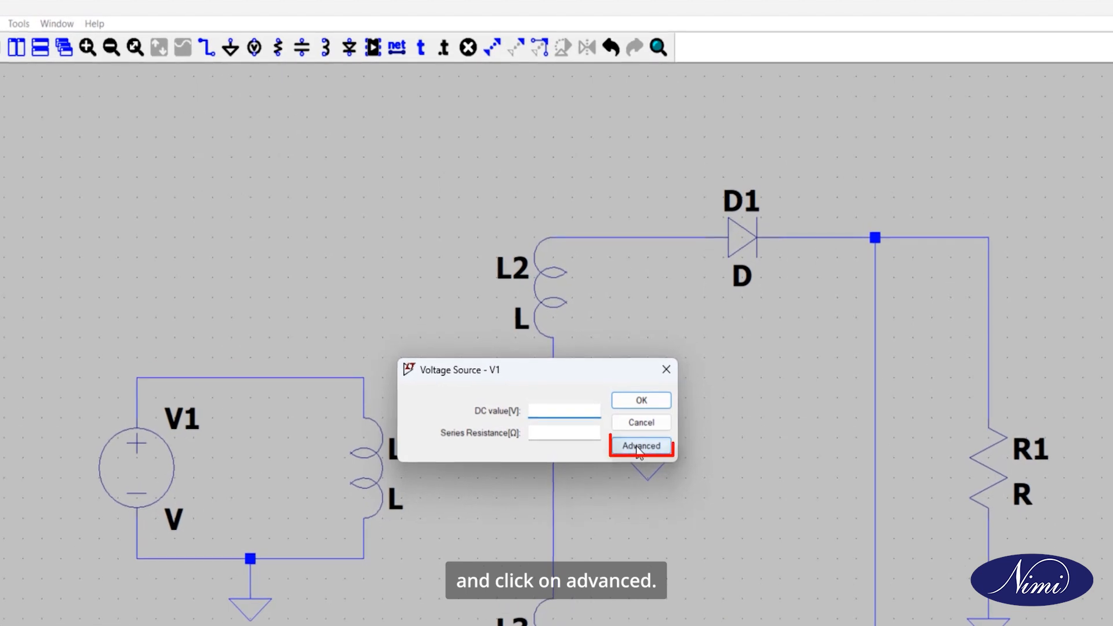
{"action": "left_click", "coordinate": [641, 447]}
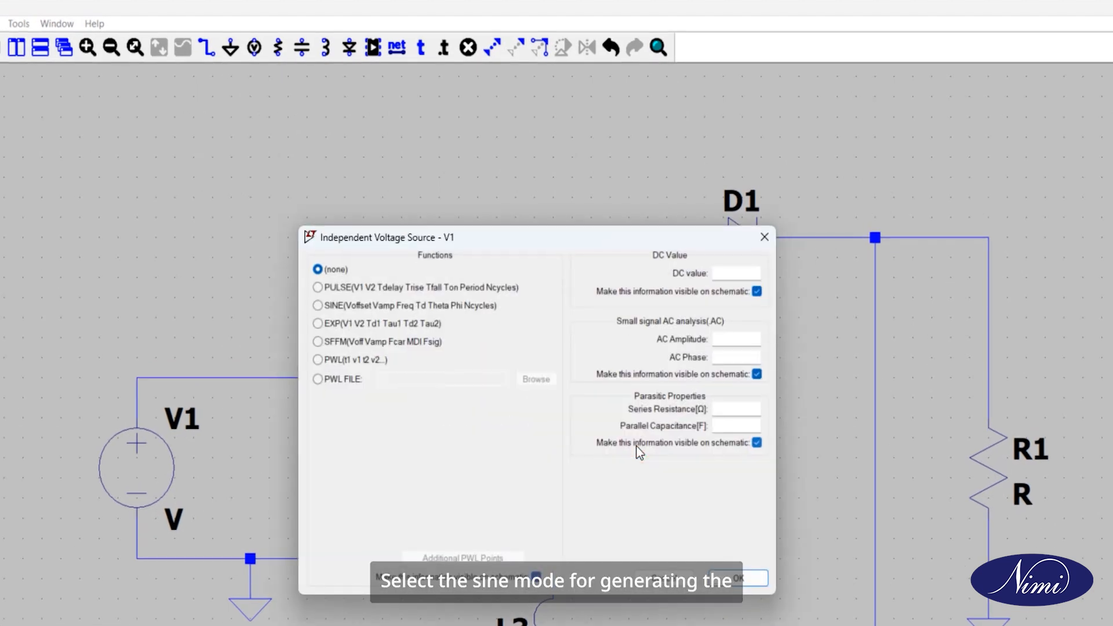
{"action": "left_click", "coordinate": [357, 311]}
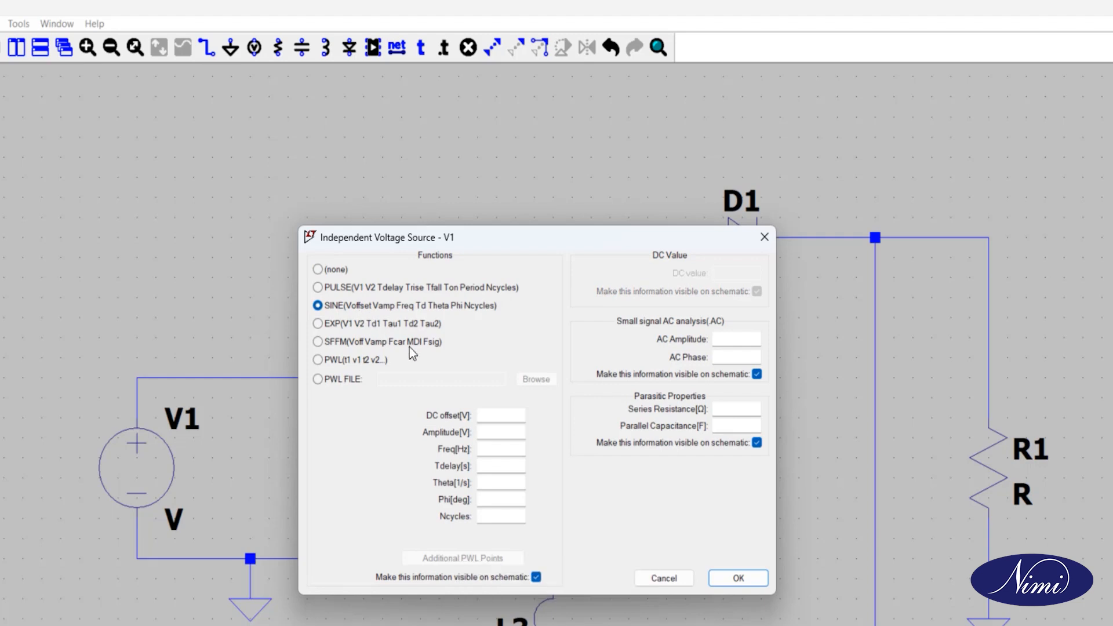
{"action": "left_click", "coordinate": [499, 416]}
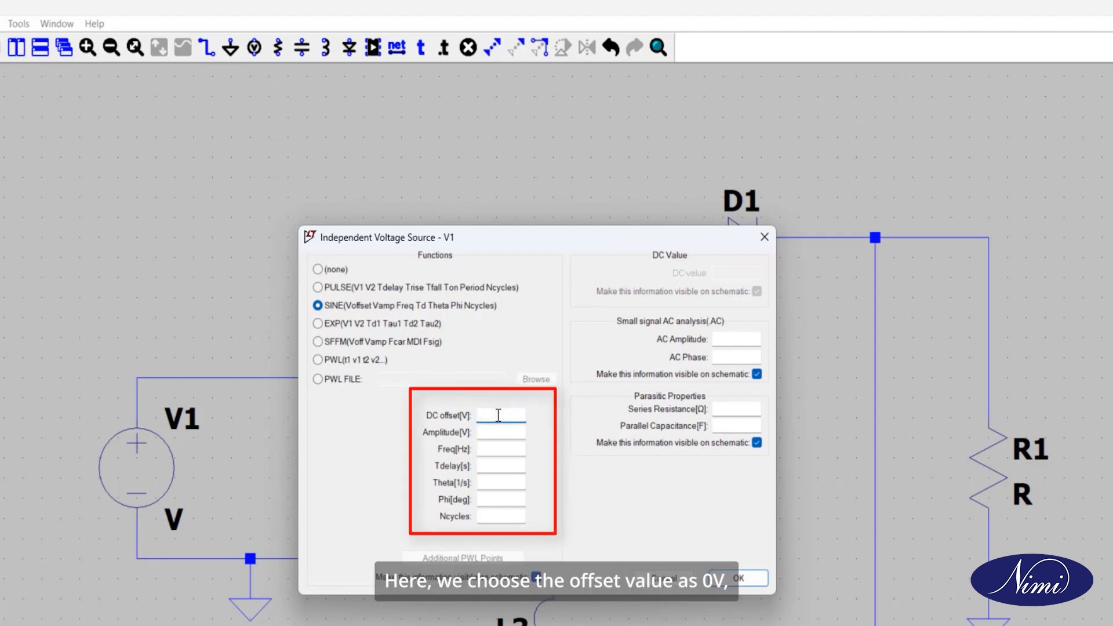
{"action": "type", "text": "0"}
{"action": "left_click", "coordinate": [501, 433]}
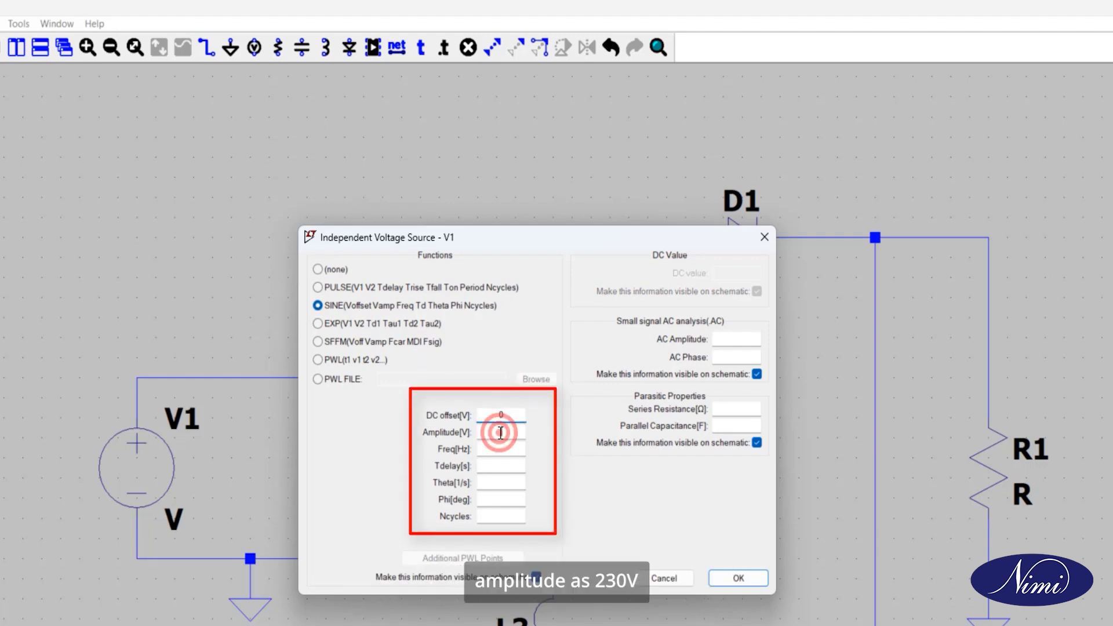
{"action": "type", "text": "230"}
{"action": "left_click", "coordinate": [511, 450]}
{"action": "type", "text": "50"}
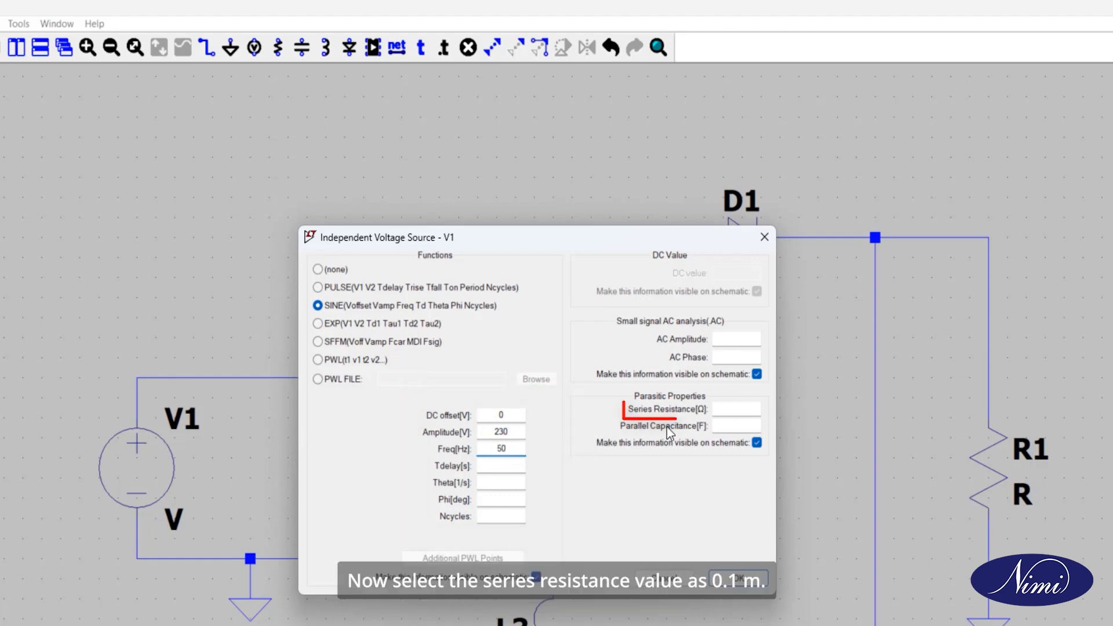
{"action": "left_click", "coordinate": [732, 410]}
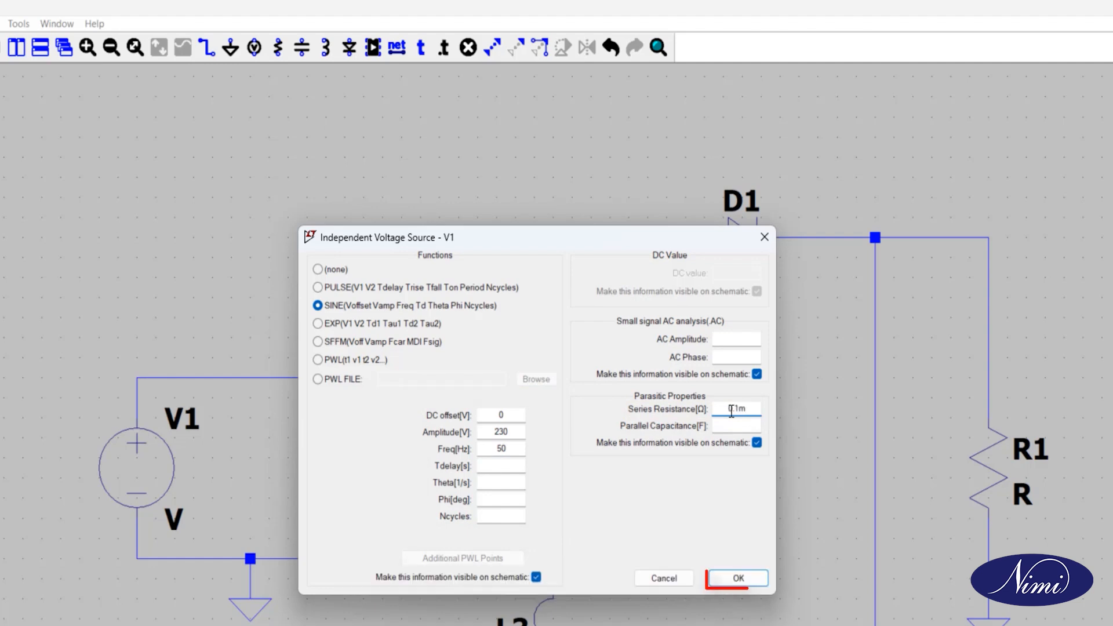
{"action": "left_click", "coordinate": [739, 578]}
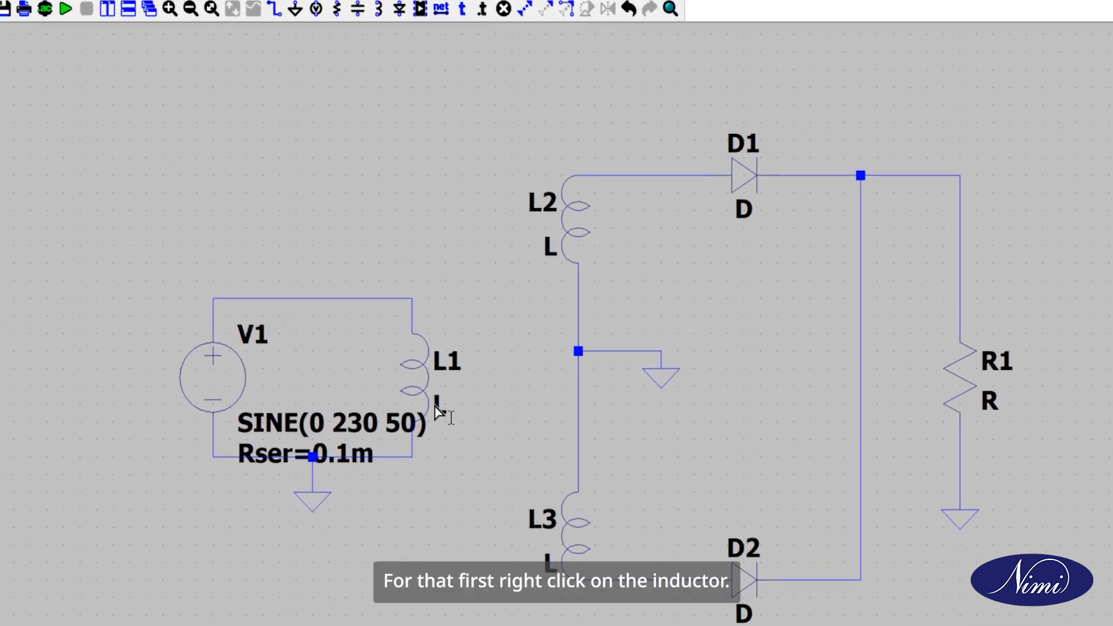
- Set the inductance of the primary inductor L1 to 1m
{"action": "right_click", "coordinate": [415, 357]}
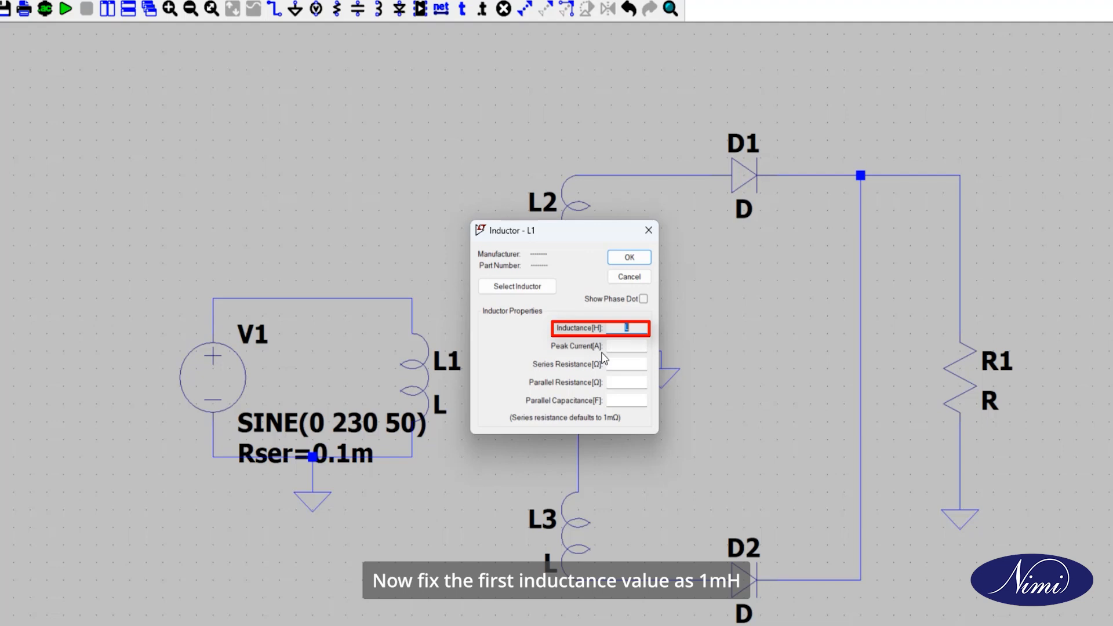
{"action": "type", "text": "1m"}
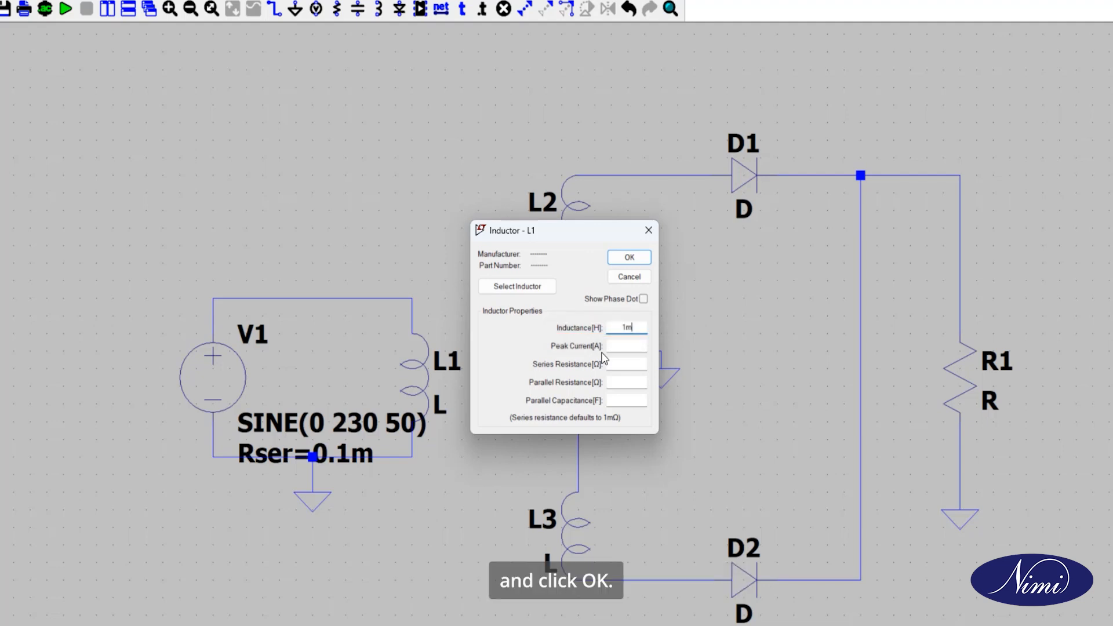
{"action": "left_click", "coordinate": [631, 260]}
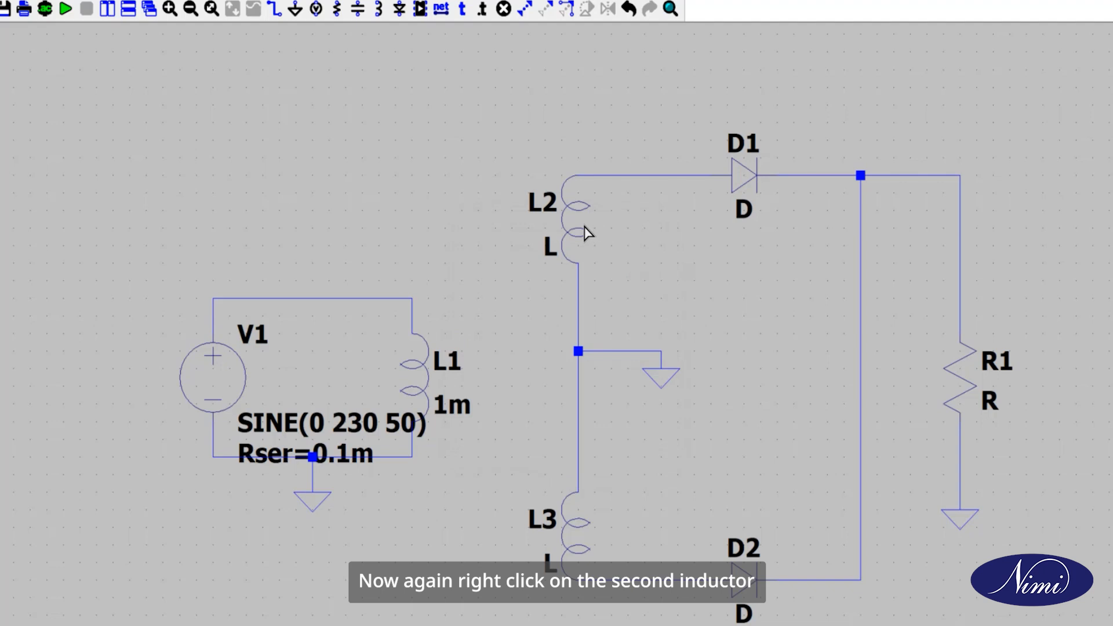
- Set the inductance of both secondary inductors, L2 and L3, to 40u
{"action": "right_click", "coordinate": [586, 232]}
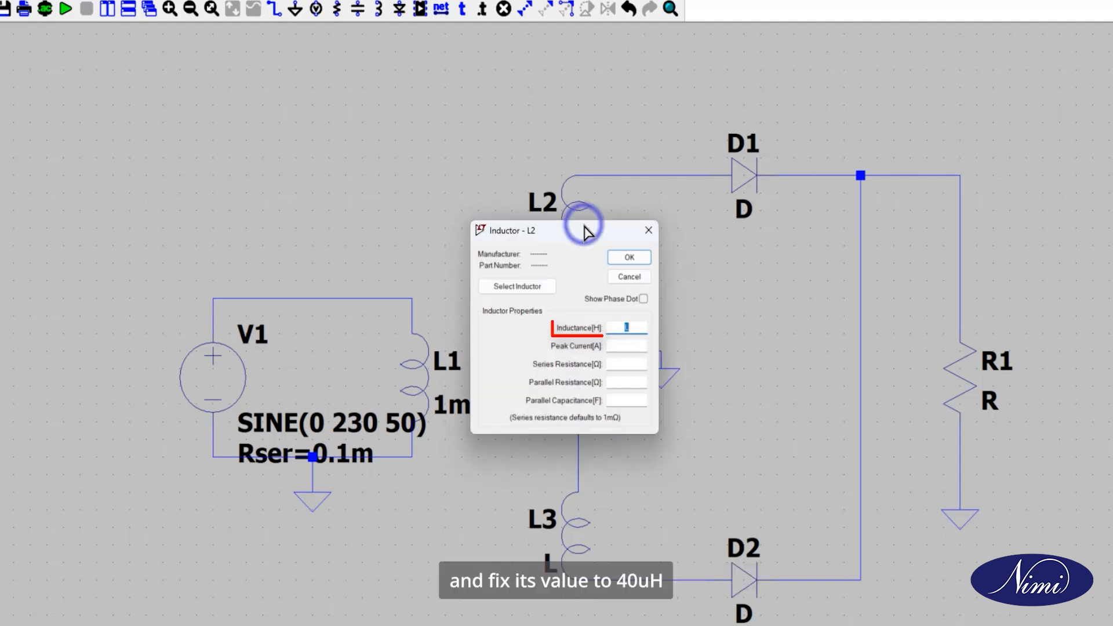
{"action": "type", "text": "40u"}
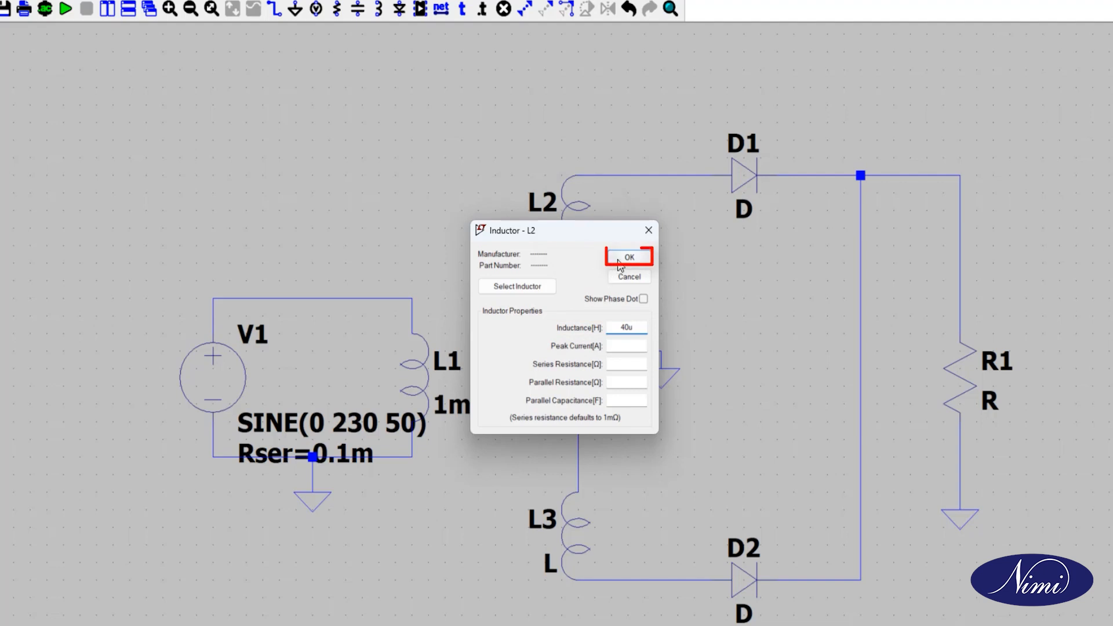
{"action": "left_click", "coordinate": [620, 261]}
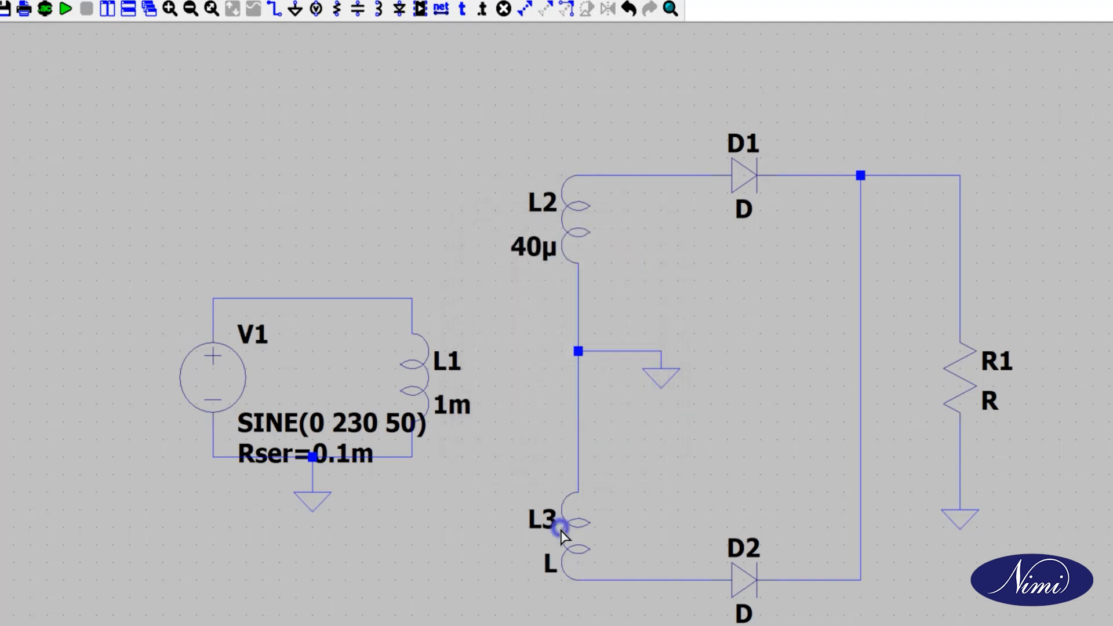
{"action": "right_click", "coordinate": [563, 532]}
{"action": "type", "text": "40u"}
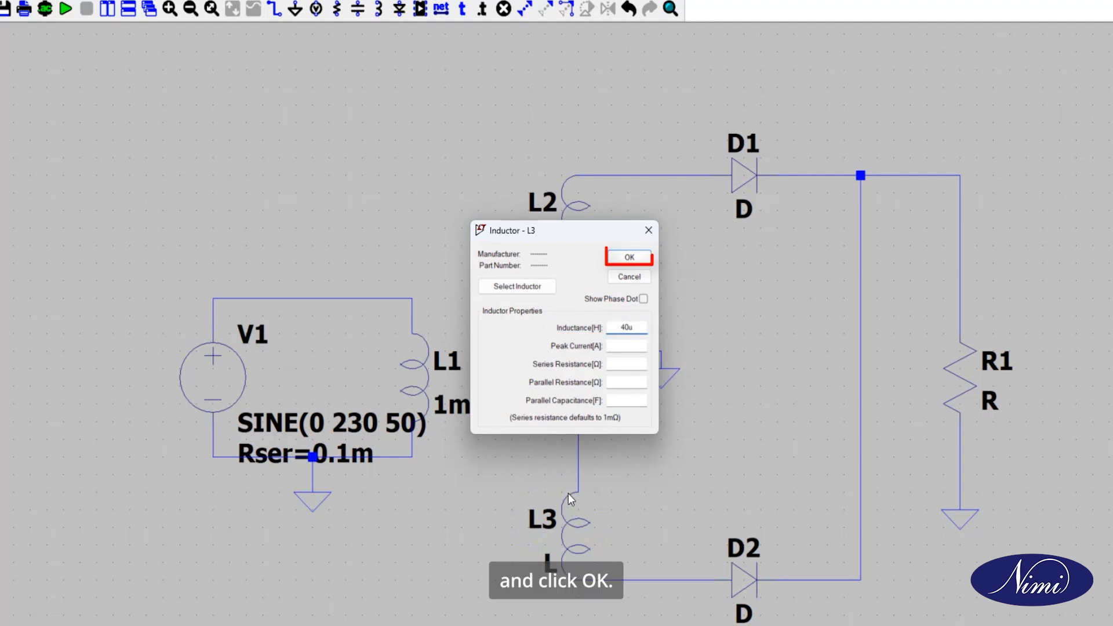
{"action": "left_click", "coordinate": [628, 261]}
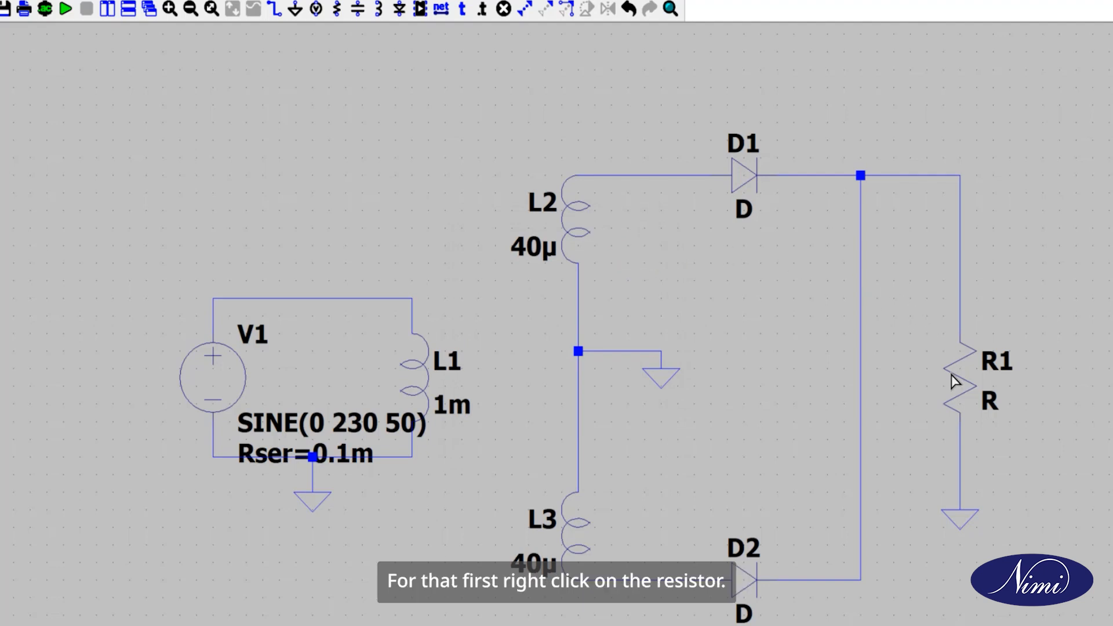
- Set the resistance of the load resistor R1 to 10k
{"action": "right_click", "coordinate": [951, 374]}
{"action": "left_click", "coordinate": [622, 349]}
{"action": "double_click", "coordinate": [657, 411]}
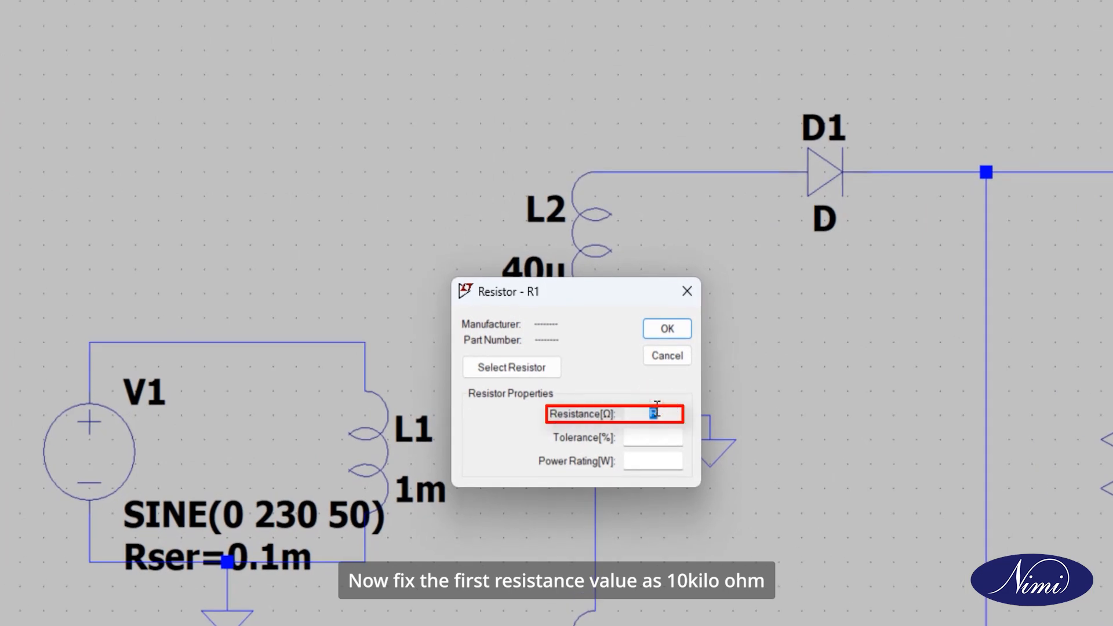
{"action": "type", "text": "10k"}
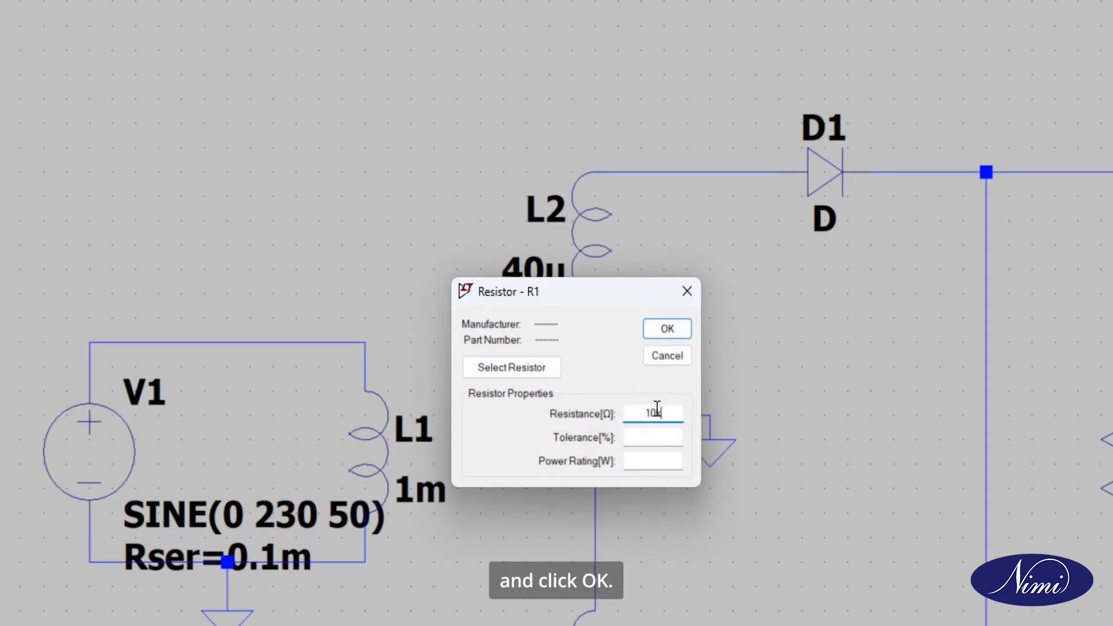
{"action": "left_click", "coordinate": [674, 329]}
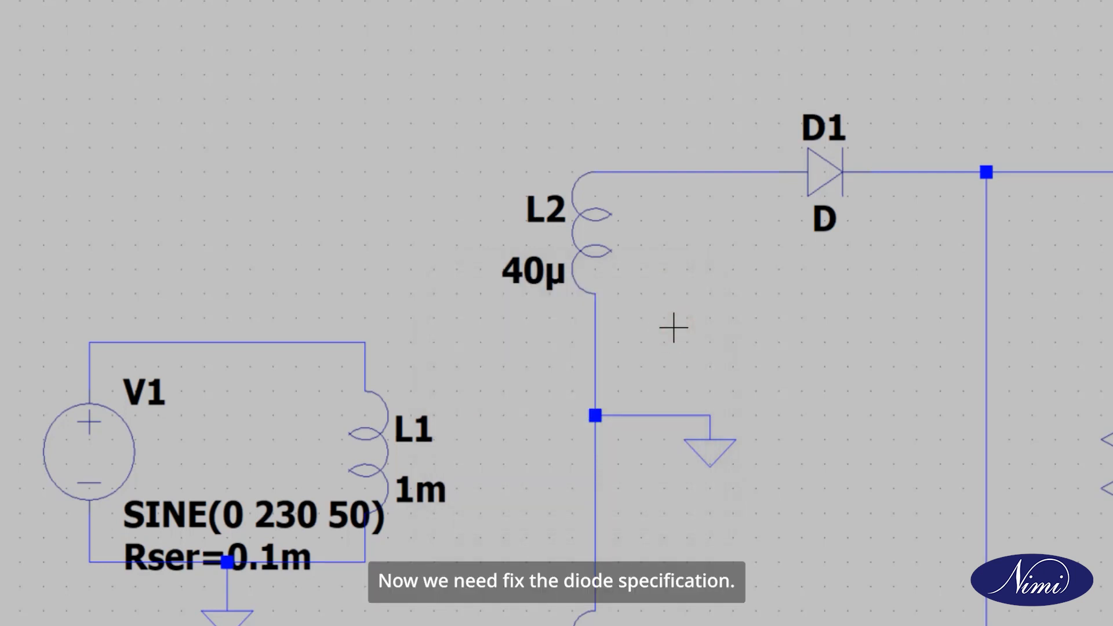
- Assign the OnSemi 1N4148 silicon diode model to D1
{"action": "right_click", "coordinate": [812, 175]}
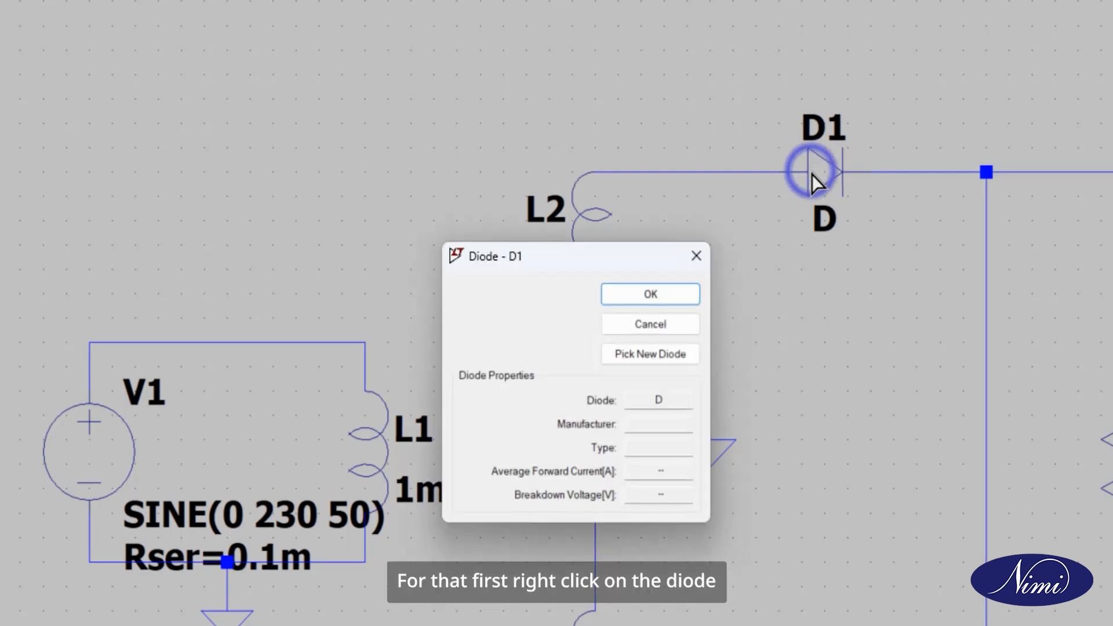
{"action": "left_click", "coordinate": [644, 353]}
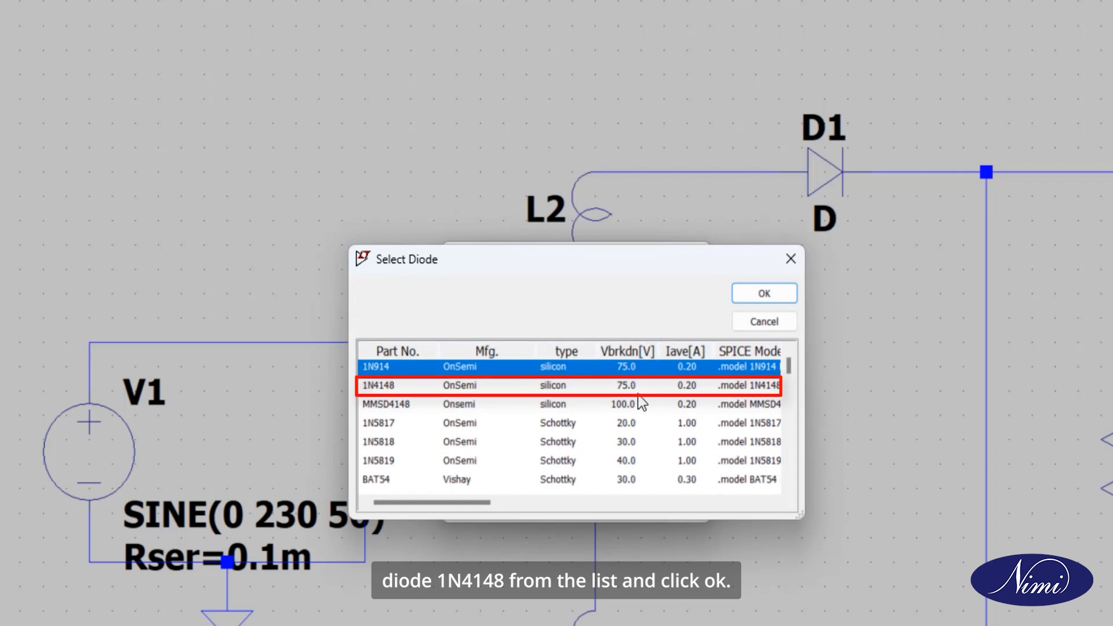
{"action": "left_click", "coordinate": [639, 393]}
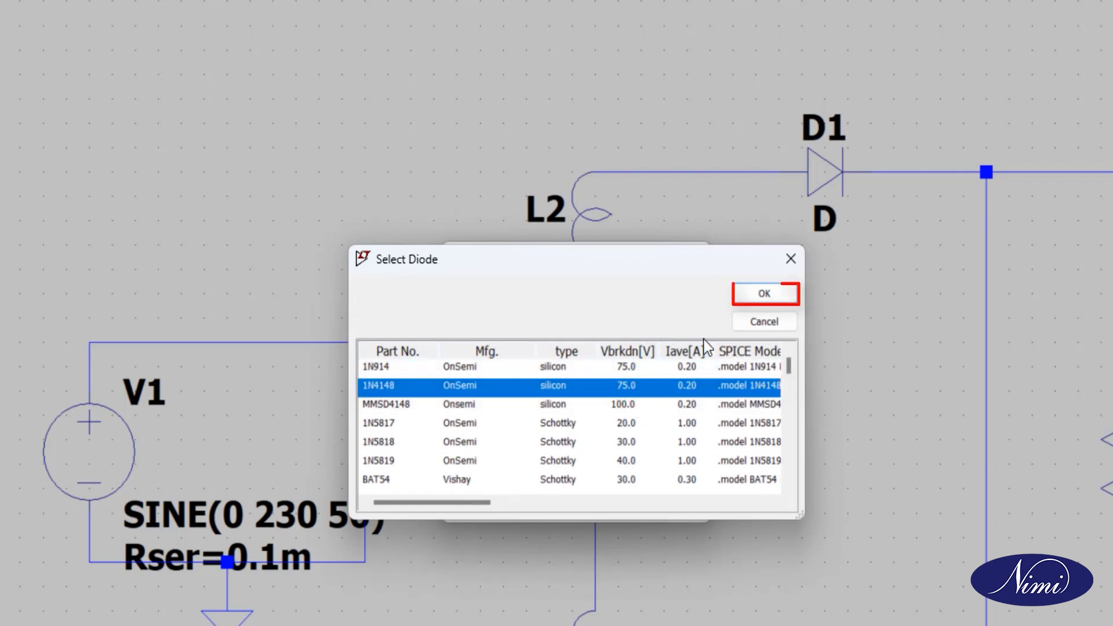
{"action": "left_click", "coordinate": [756, 300]}
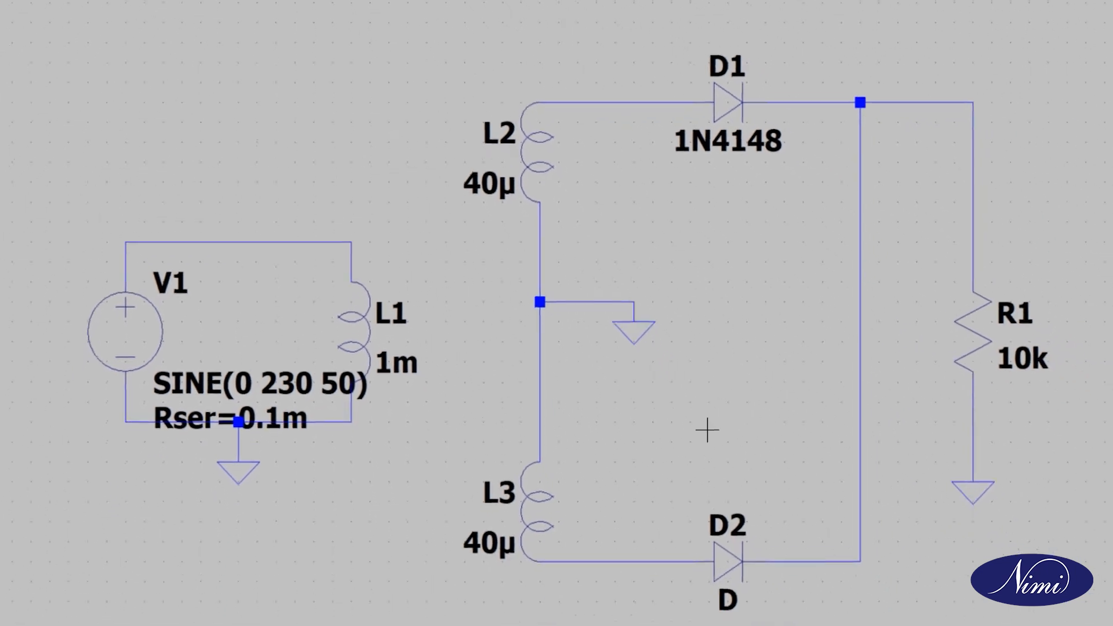
- Assign the OnSemi 1N4148 silicon diode model to D2
{"action": "right_click", "coordinate": [723, 548]}
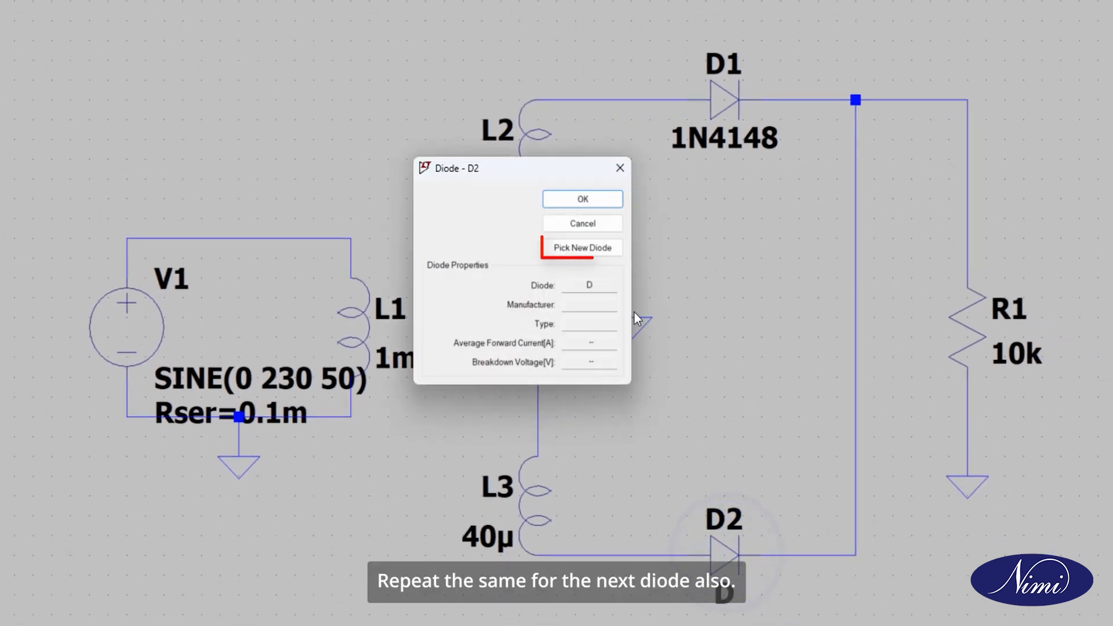
{"action": "left_click", "coordinate": [587, 249]}
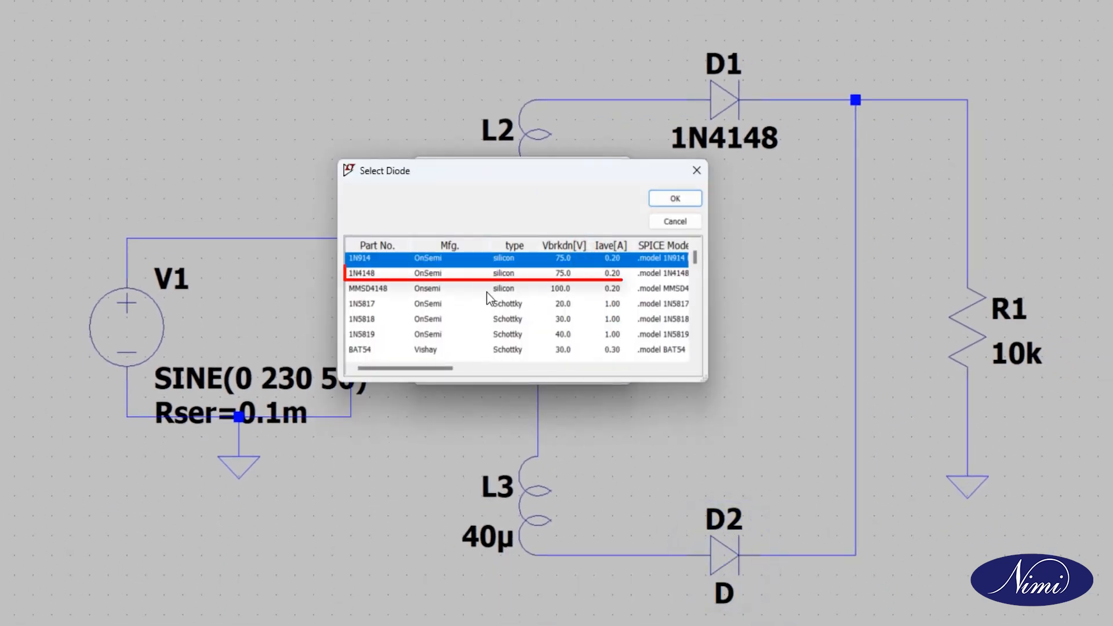
{"action": "left_click", "coordinate": [465, 277]}
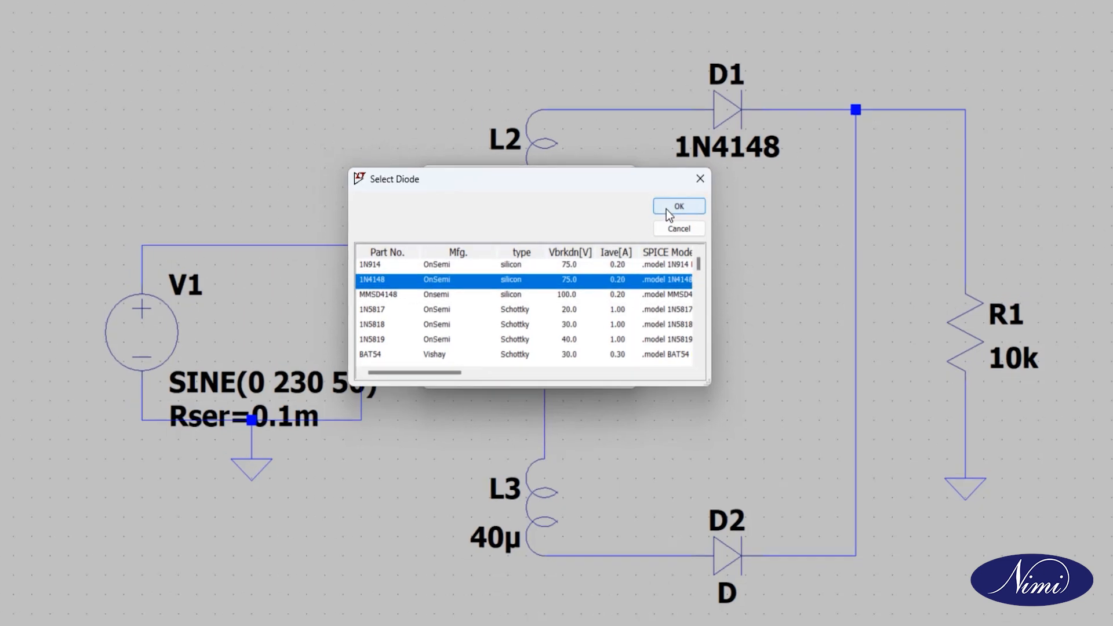
{"action": "left_click", "coordinate": [668, 208]}
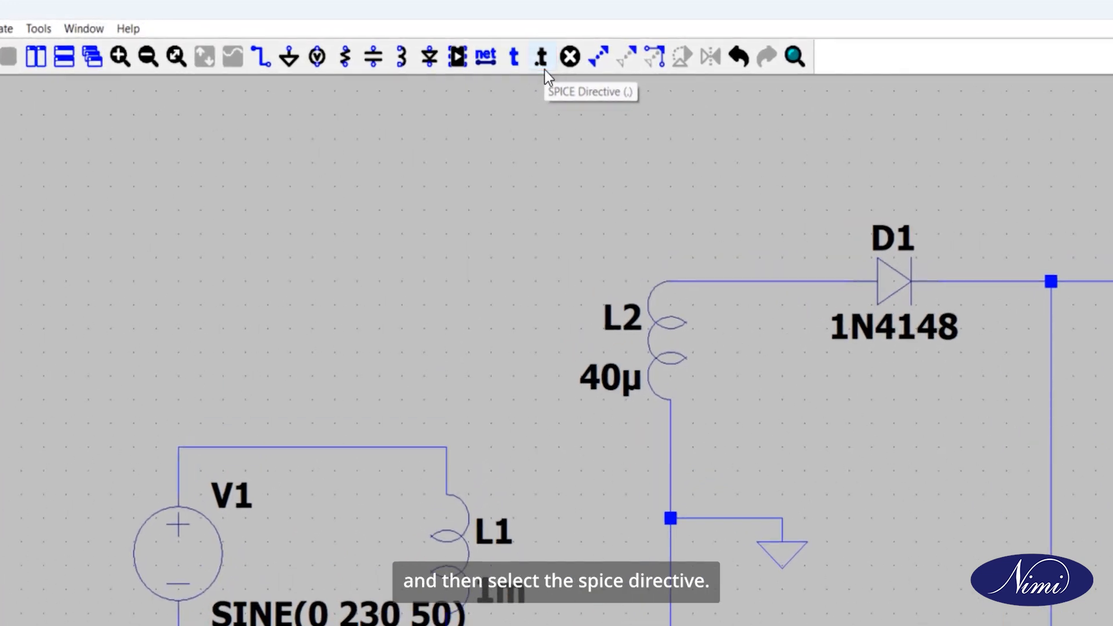
- Add the SPICE directive "K L1 L2 L3 1" and place it above the V1 and L1 loop
{"action": "left_click", "coordinate": [545, 70]}
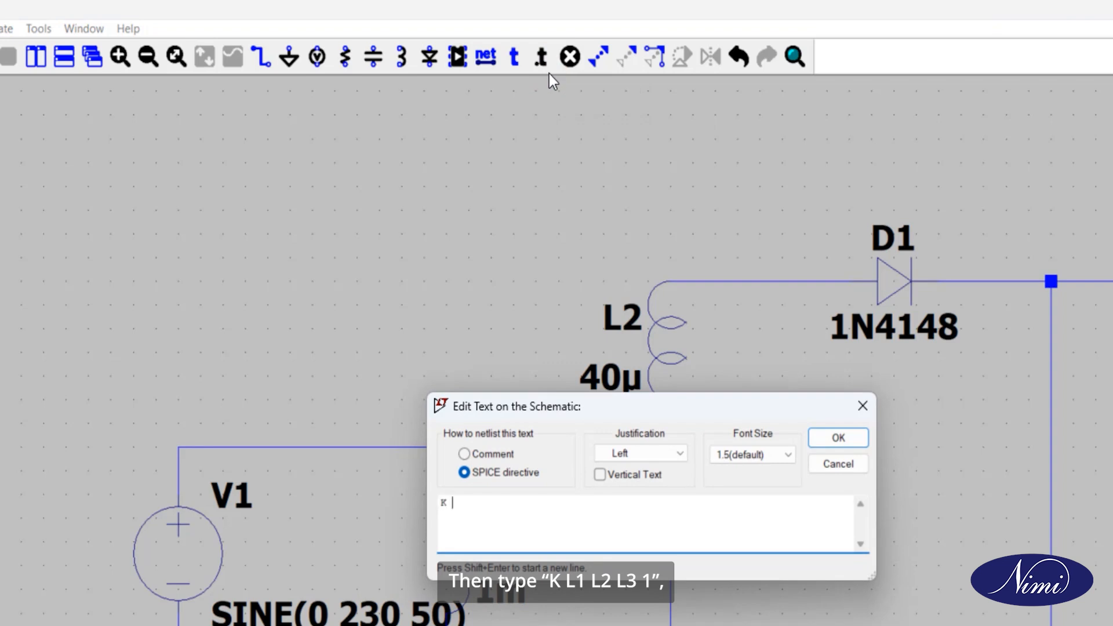
{"action": "type", "text": "K L1 L2 L3 1"}
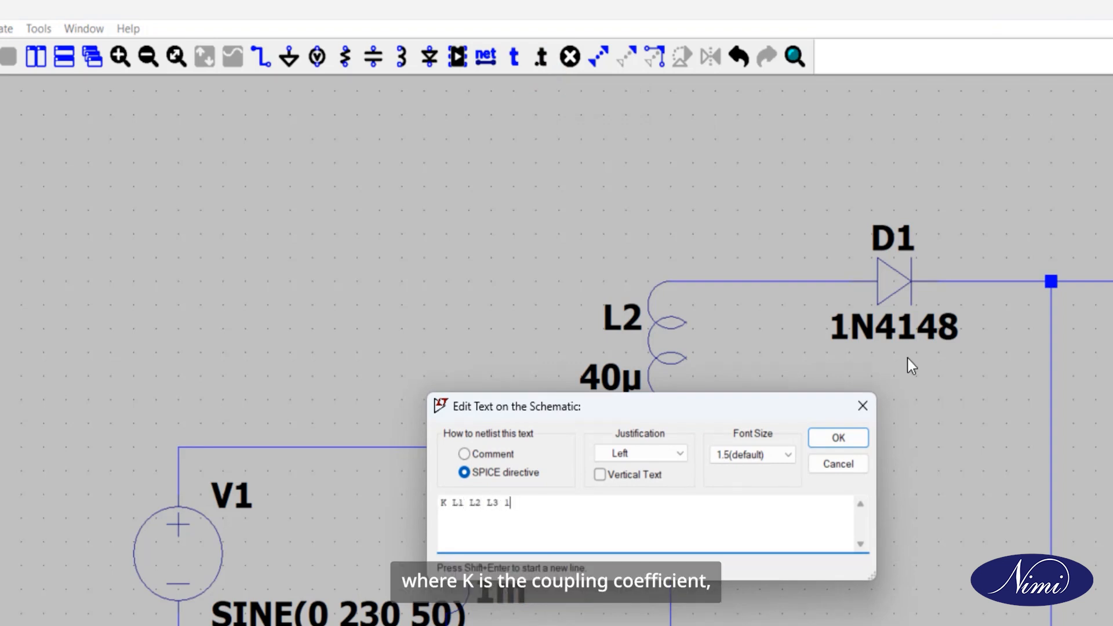
{"action": "left_click", "coordinate": [838, 438]}
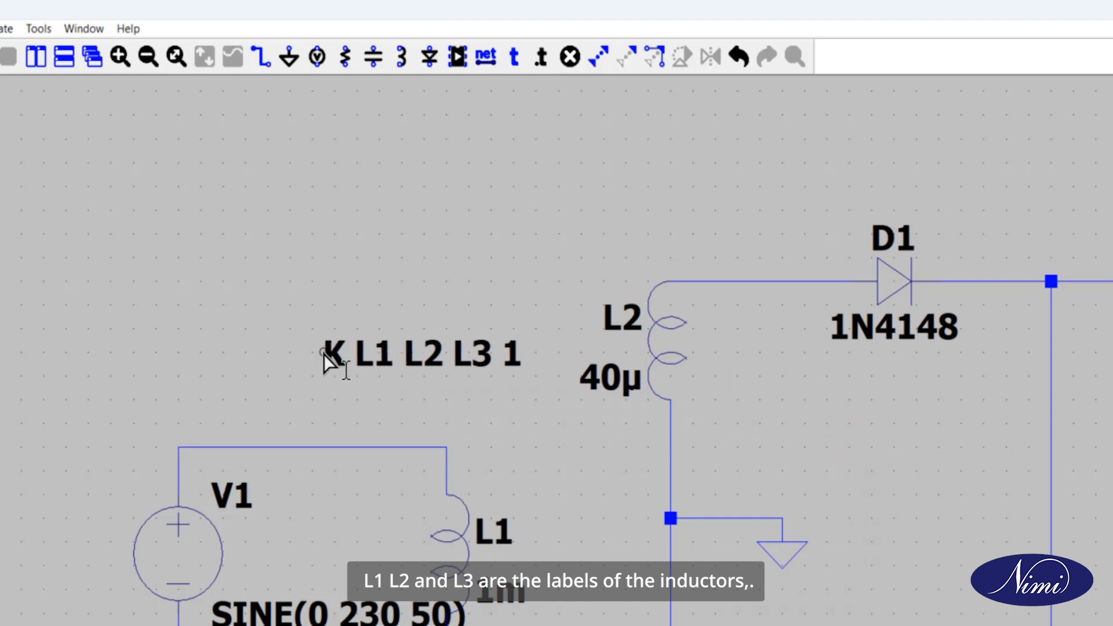
{"action": "left_click", "coordinate": [300, 363]}
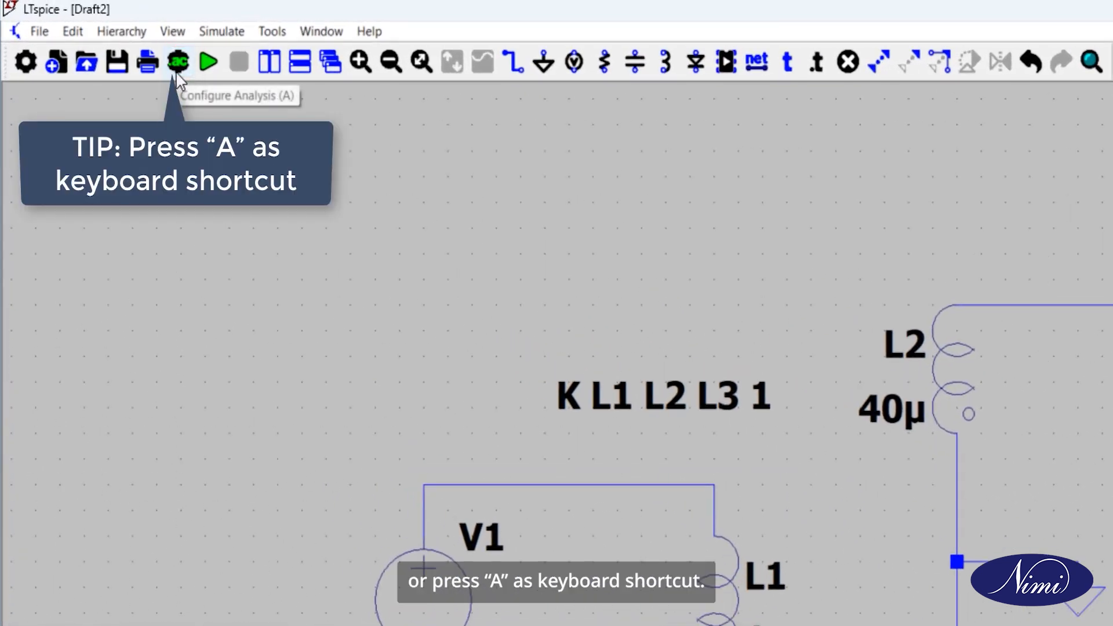
- Configure a transient analysis with stop time 0.2 and place its directive below the V1 and L1 loop
{"action": "left_click", "coordinate": [177, 65]}
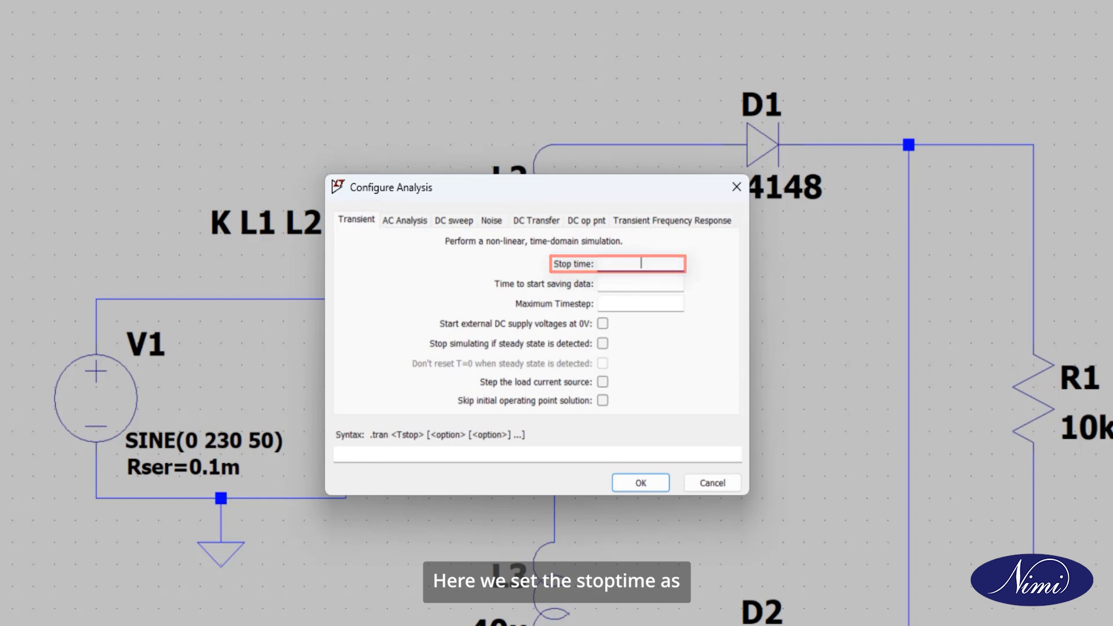
{"action": "type", "text": "2"}
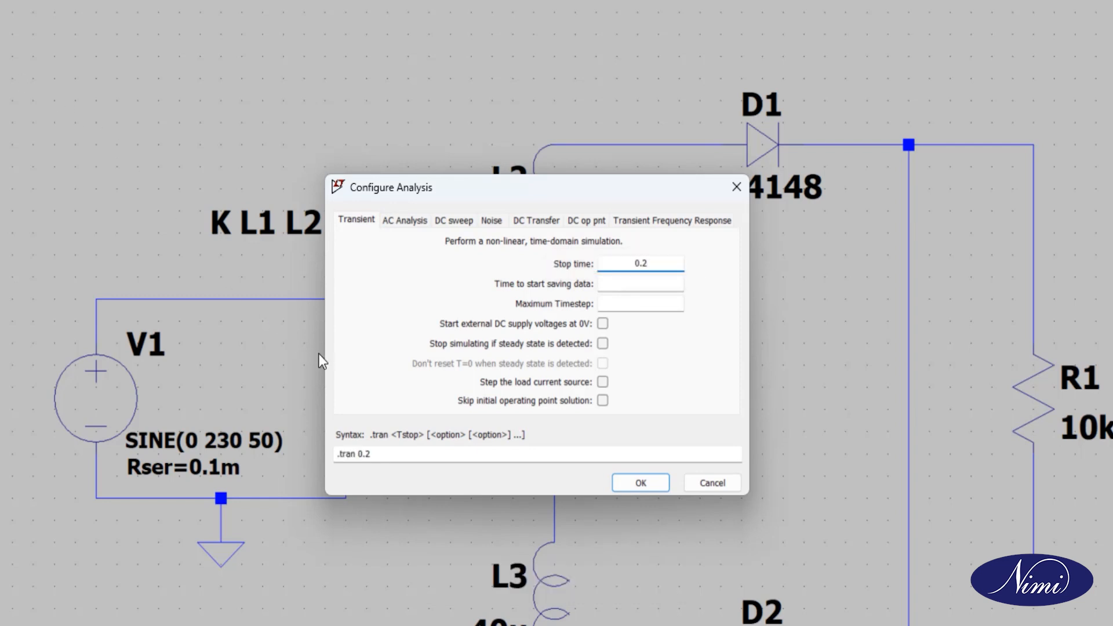
{"action": "left_click", "coordinate": [626, 481]}
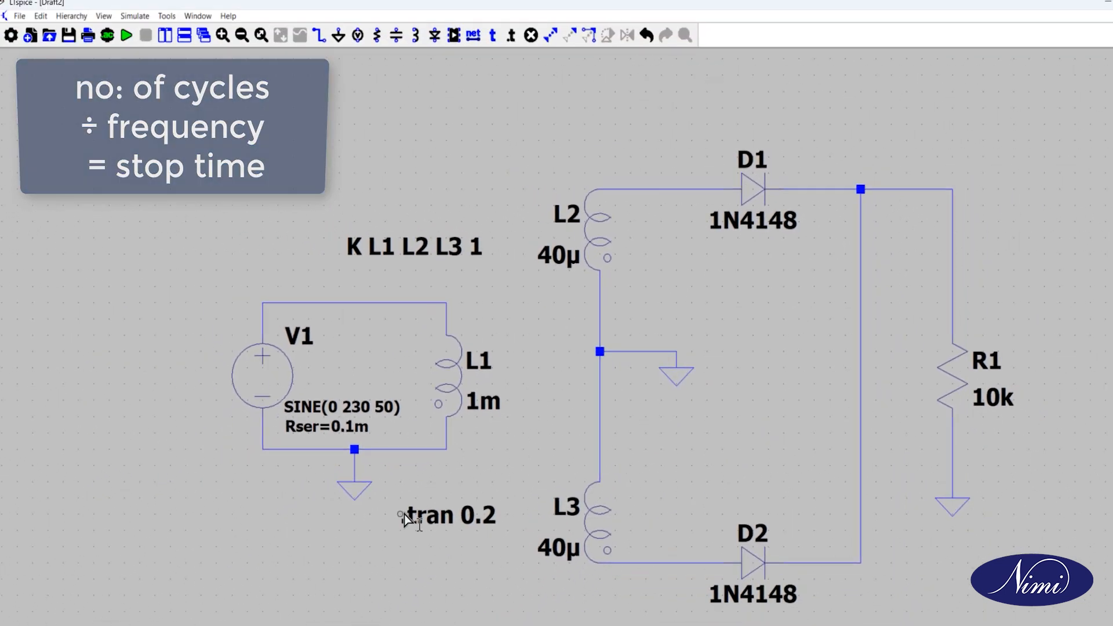
{"action": "left_click", "coordinate": [408, 516]}
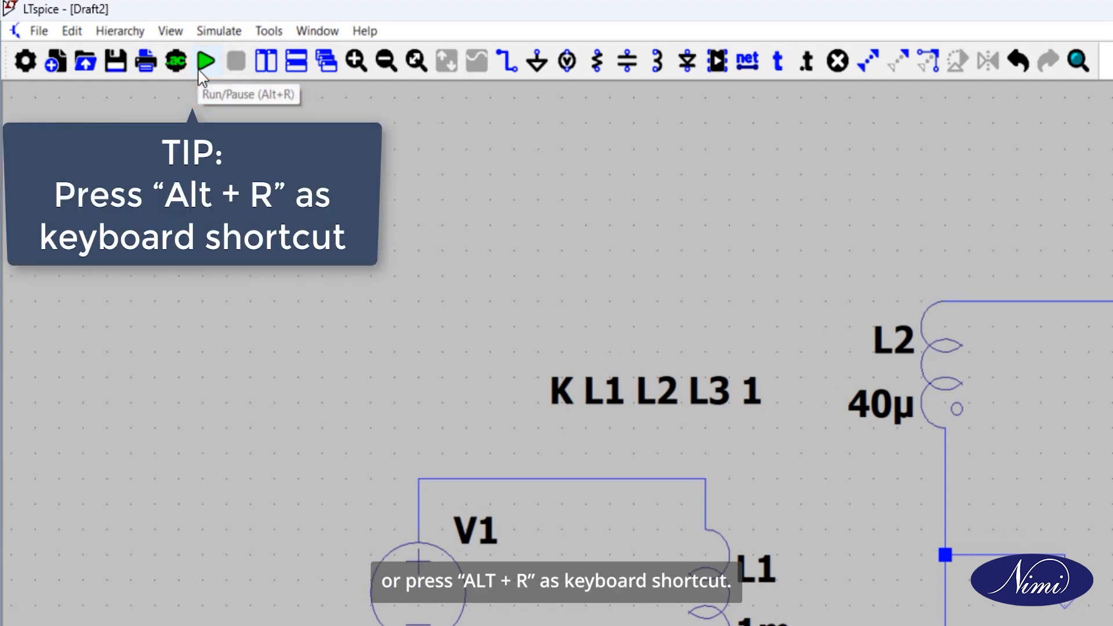
- Run the simulation and plot the voltage of the INPUT node on the wire between V1 and L1
{"action": "left_click", "coordinate": [204, 63]}
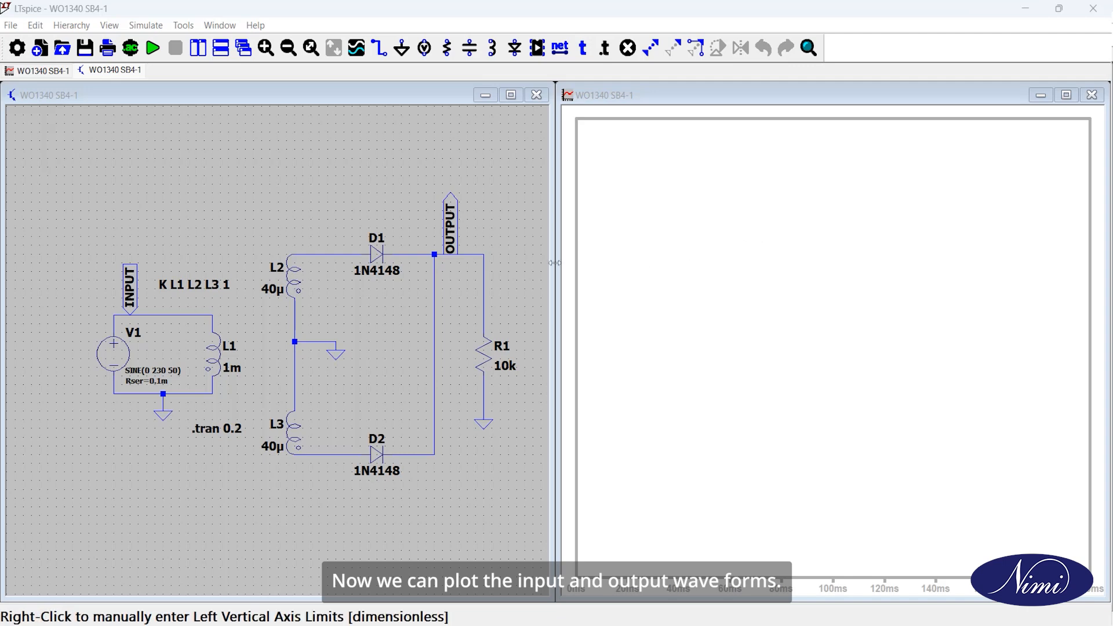
{"action": "left_click", "coordinate": [181, 312]}
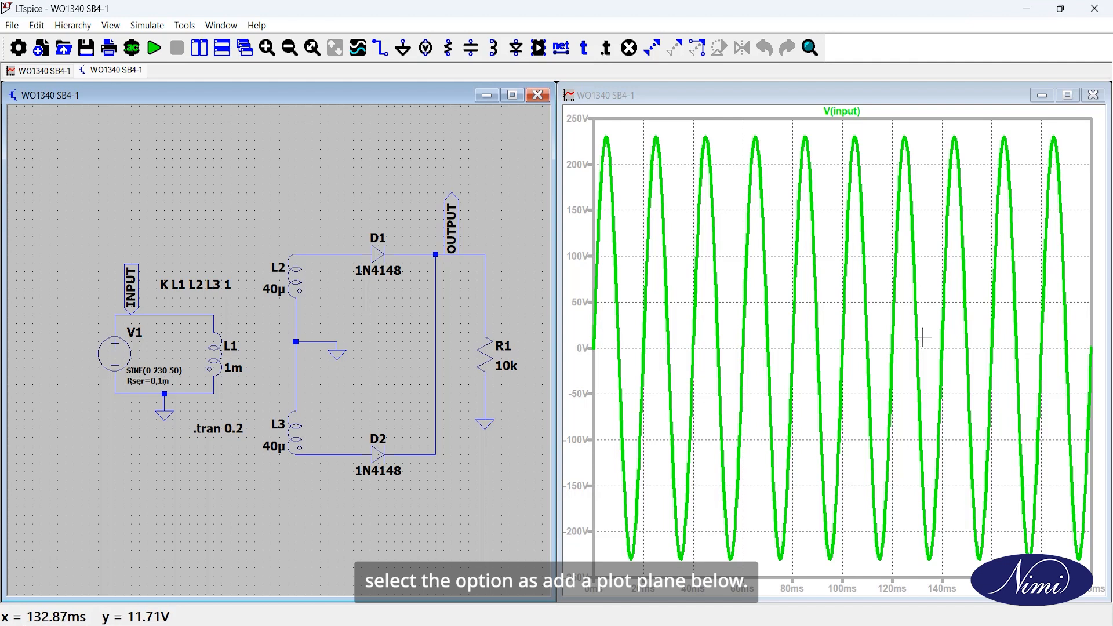
- Add a plot pane below the input waveform, plot the OUTPUT node voltage in it, and maximize the waveform window
{"action": "right_click", "coordinate": [901, 341]}
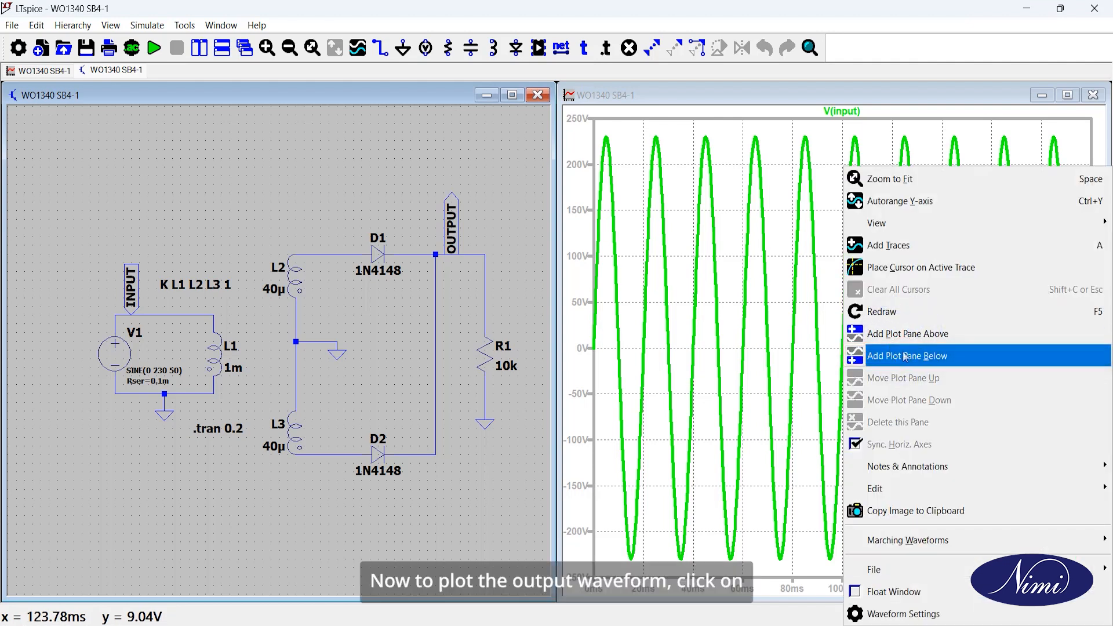
{"action": "left_click", "coordinate": [906, 356]}
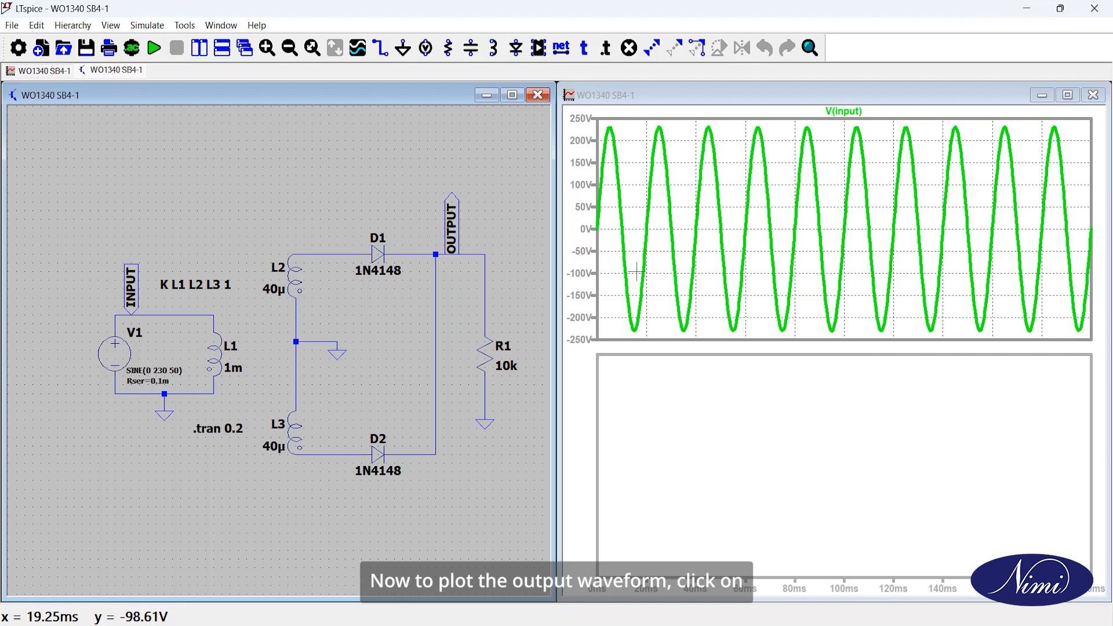
{"action": "left_click", "coordinate": [472, 253]}
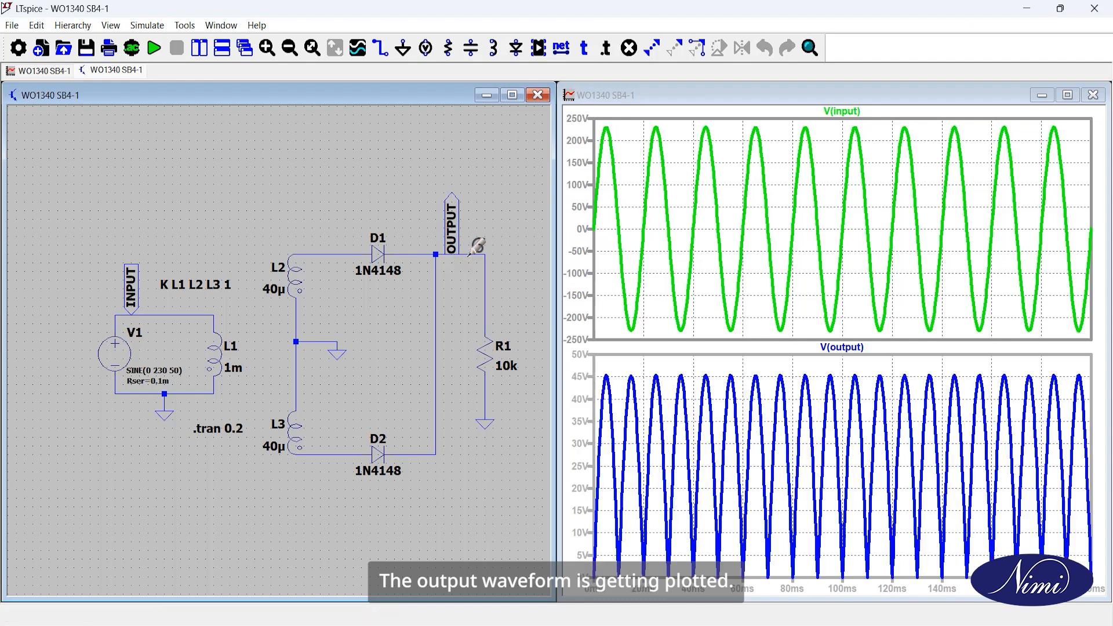
{"action": "left_click", "coordinate": [1069, 94]}
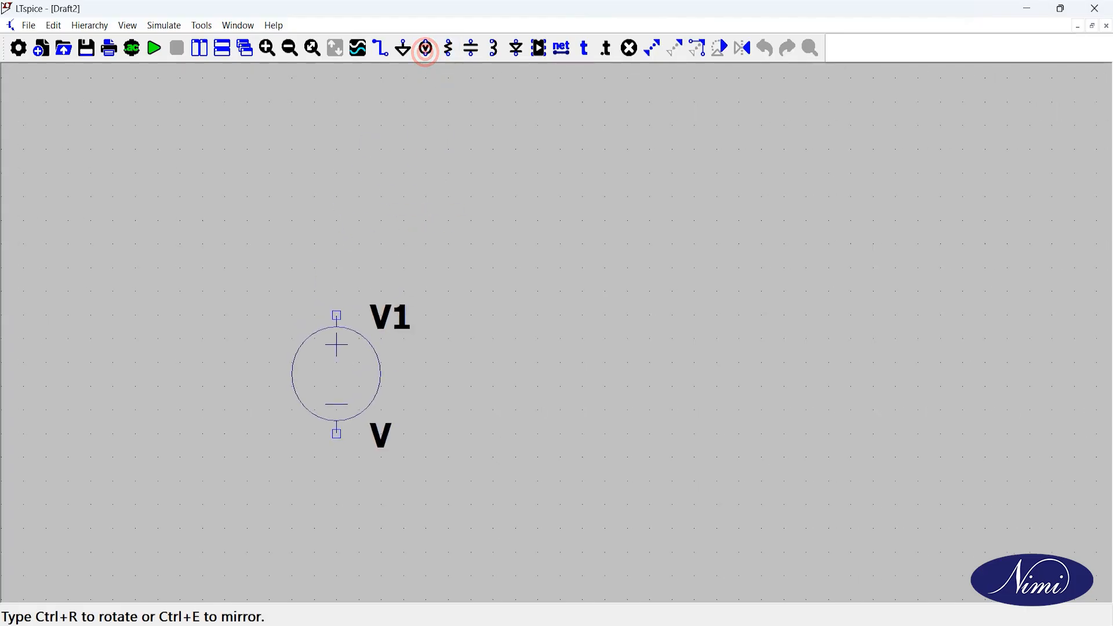
- Place voltage source V1 vertically in the schematic and a second voltage source, V2, turned horizontal, to its upper right
{"action": "scroll", "coordinate": [361, 348], "scroll_direction": "down", "scroll_amount": 2}
{"action": "left_click", "coordinate": [375, 346]}
{"action": "key", "text": "ctrl+r"}
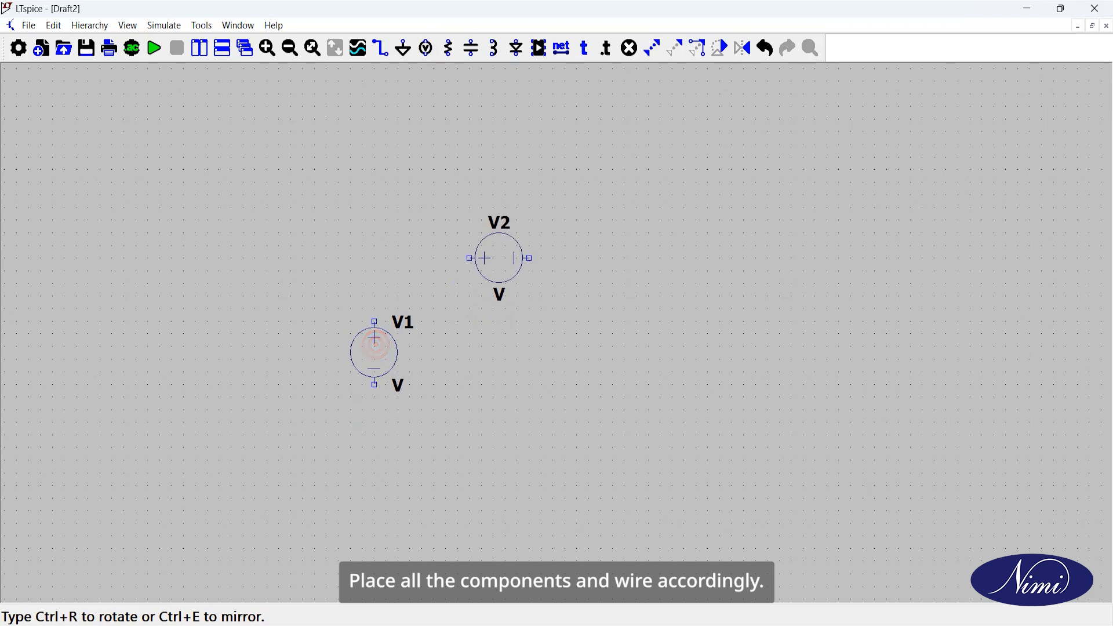
- Add an NMOS transistor lying horizontally above V1 and V2, with its gate facing down
{"action": "left_click", "coordinate": [538, 53]}
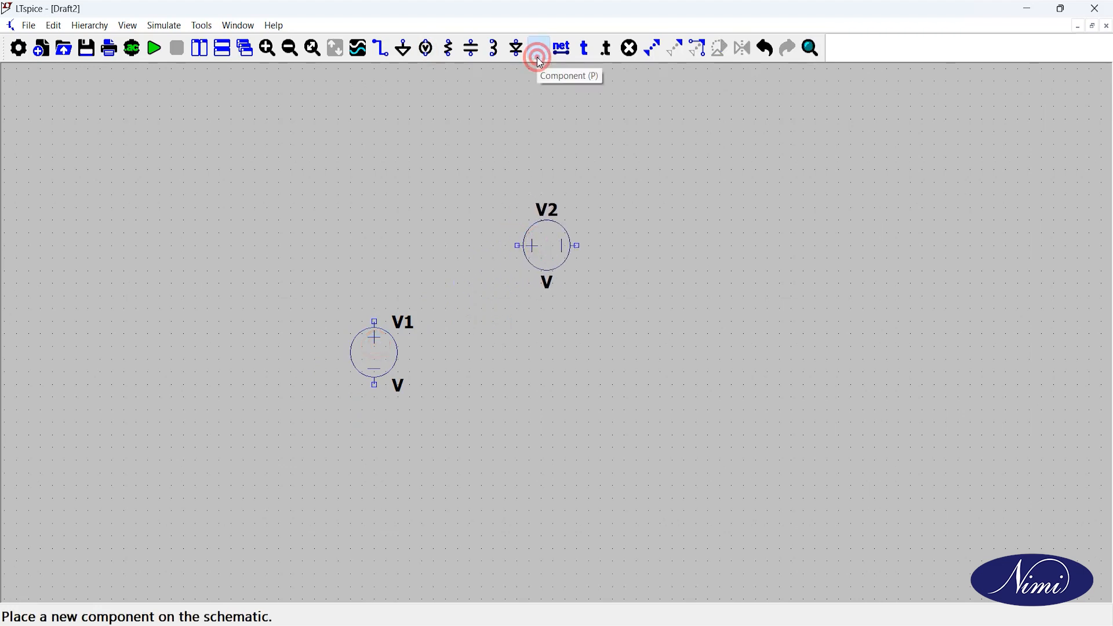
{"action": "type", "text": "NMOS"}
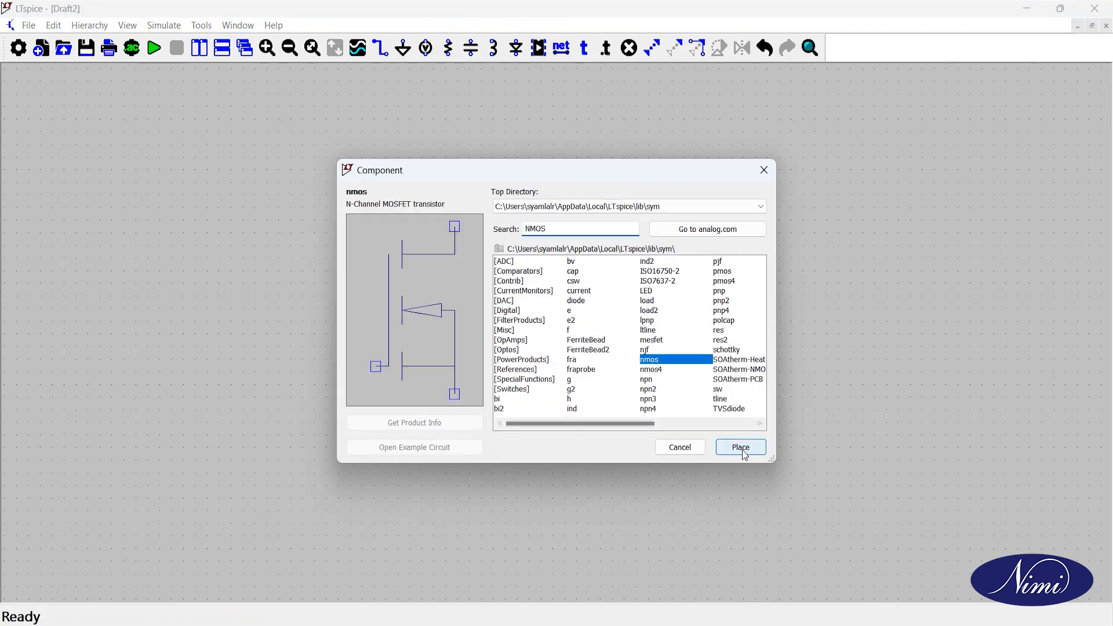
{"action": "left_click", "coordinate": [741, 447]}
{"action": "left_click", "coordinate": [458, 194]}
- Place an upward-pointing diode D1 to the lower right of V2 and a horizontal inductor L1 level with the NMOS, above and right of D1
{"action": "left_click", "coordinate": [540, 48]}
{"action": "type", "text": "d"}
{"action": "left_click", "coordinate": [737, 448]}
{"action": "left_click", "coordinate": [661, 357]}
{"action": "left_click", "coordinate": [540, 48]}
{"action": "type", "text": "ind"}
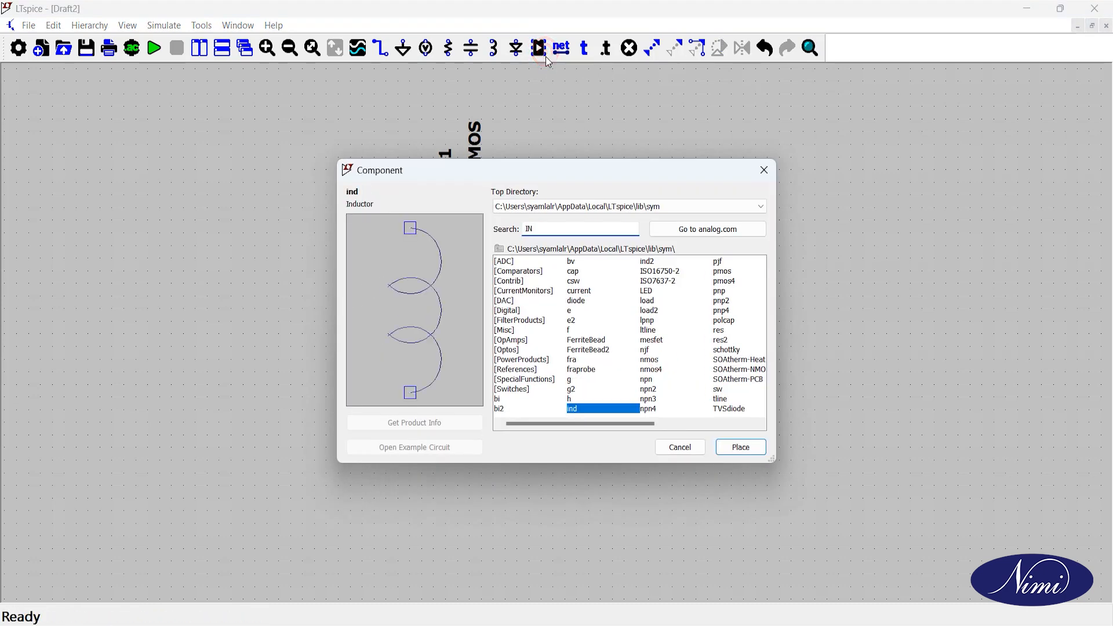
{"action": "left_click", "coordinate": [748, 447]}
{"action": "left_click", "coordinate": [735, 181]}
- Place vertical capacitor C1 and resistor R1 side by side to the right of D1, and a ground symbol below V2
{"action": "left_click", "coordinate": [540, 51]}
{"action": "left_click", "coordinate": [741, 448]}
{"action": "left_click", "coordinate": [812, 284]}
{"action": "left_click", "coordinate": [540, 48]}
{"action": "left_click", "coordinate": [749, 448]}
{"action": "left_click", "coordinate": [946, 280]}
{"action": "left_click", "coordinate": [404, 49]}
- Wire the positive terminal of V1 up and across to the free left end of the NMOS
{"action": "left_click", "coordinate": [381, 49]}
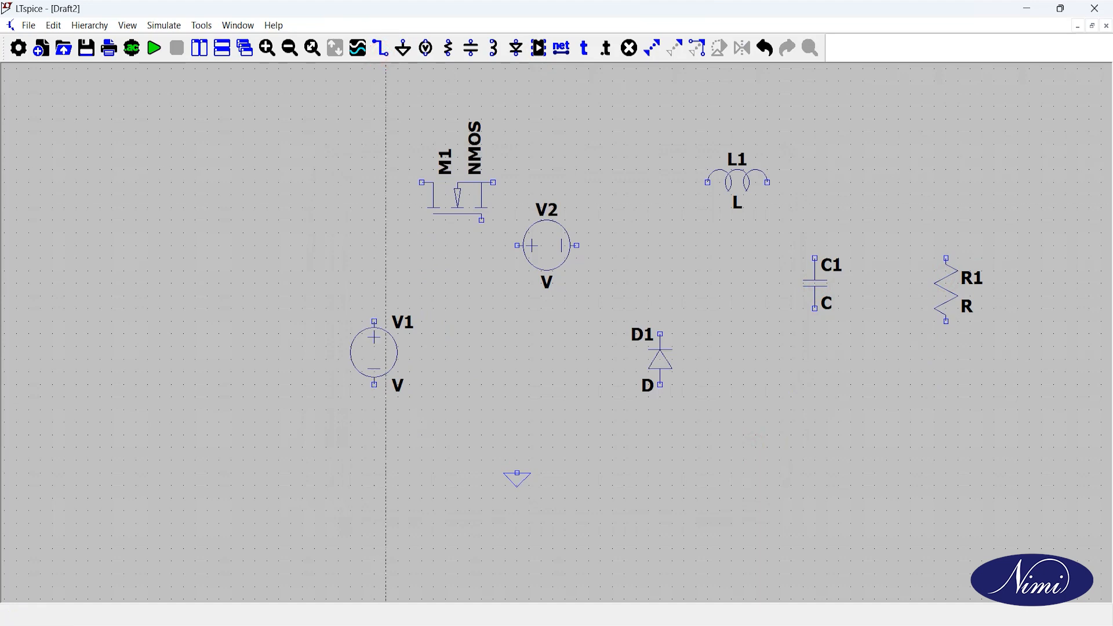
{"action": "left_click", "coordinate": [375, 322]}
{"action": "left_click", "coordinate": [375, 183]}
{"action": "left_click", "coordinate": [421, 183]}
- Wire the negative terminal of V1 and the lower end of D1 to ground along a common rail
{"action": "left_click", "coordinate": [374, 385]}
{"action": "left_click", "coordinate": [374, 435]}
{"action": "left_click", "coordinate": [516, 436]}
{"action": "left_click", "coordinate": [513, 473]}
{"action": "left_click", "coordinate": [660, 388]}
{"action": "left_click", "coordinate": [643, 435]}
{"action": "left_click", "coordinate": [518, 435]}
- Wire the NMOS gate to V2's positive terminal, the NMOS source to L1, and V2's negative terminal to that source wire
{"action": "left_click", "coordinate": [482, 220]}
{"action": "left_click", "coordinate": [482, 246]}
{"action": "left_click", "coordinate": [518, 246]}
{"action": "left_click", "coordinate": [494, 183]}
{"action": "left_click", "coordinate": [708, 183]}
{"action": "left_click", "coordinate": [577, 246]}
{"action": "left_click", "coordinate": [625, 183]}
- Wire the upper end of D1 to the wire between the NMOS and L1
{"action": "left_click", "coordinate": [660, 183]}
{"action": "left_click", "coordinate": [660, 333]}
{"action": "left_click", "coordinate": [660, 182]}
- Wire the right end of L1 to the top of C1 and the bottom of C1 to the ground rail
{"action": "left_click", "coordinate": [768, 183]}
{"action": "left_click", "coordinate": [815, 183]}
{"action": "left_click", "coordinate": [814, 258]}
{"action": "left_click", "coordinate": [660, 435]}
{"action": "left_click", "coordinate": [815, 435]}
{"action": "left_click", "coordinate": [815, 308]}
- Wire R1 in parallel with C1, from the L1 output node down to the ground rail
{"action": "left_click", "coordinate": [815, 183]}
{"action": "left_click", "coordinate": [946, 182]}
{"action": "left_click", "coordinate": [946, 258]}
{"action": "left_click", "coordinate": [947, 321]}
{"action": "left_click", "coordinate": [932, 435]}
{"action": "left_click", "coordinate": [815, 435]}
{"action": "key", "text": "Escape"}
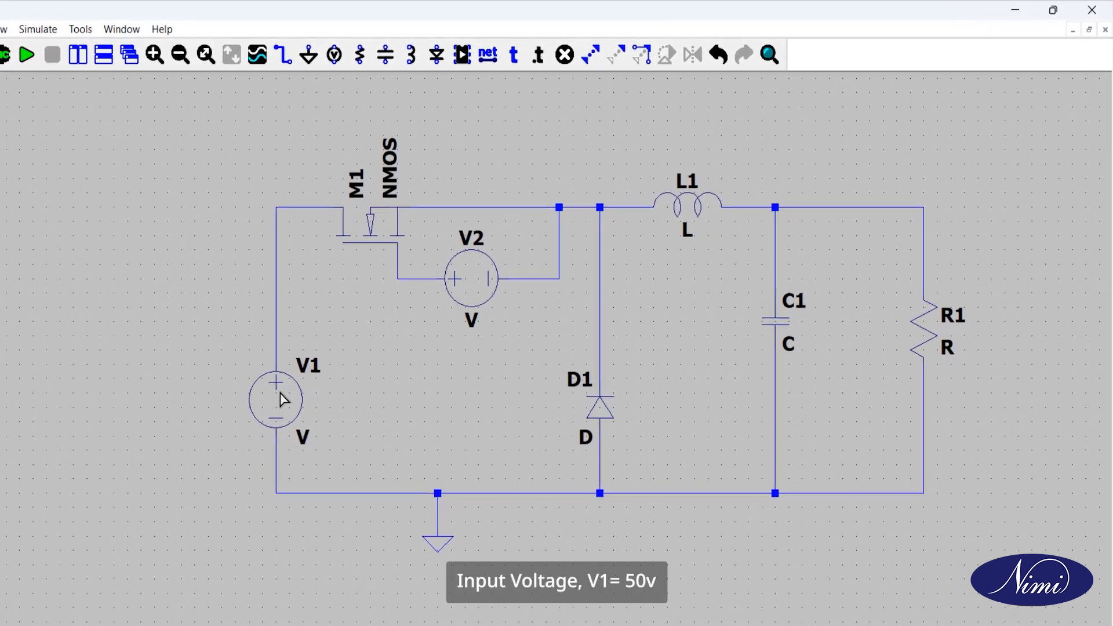
- Set the DC value of voltage source V1 to 50 V
{"action": "right_click", "coordinate": [272, 403]}
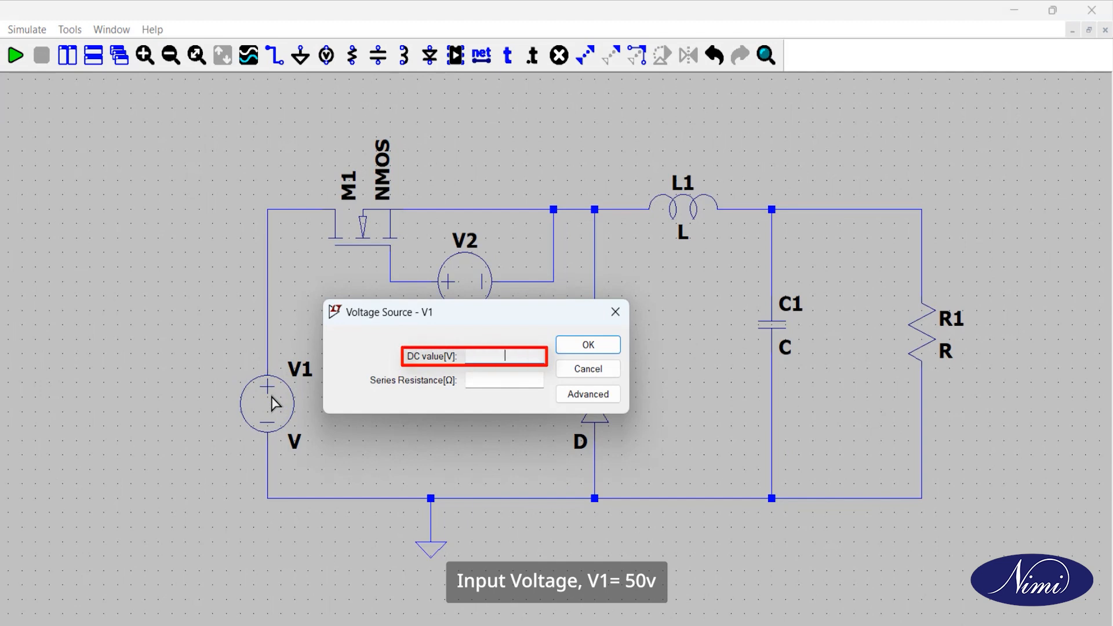
{"action": "type", "text": "50"}
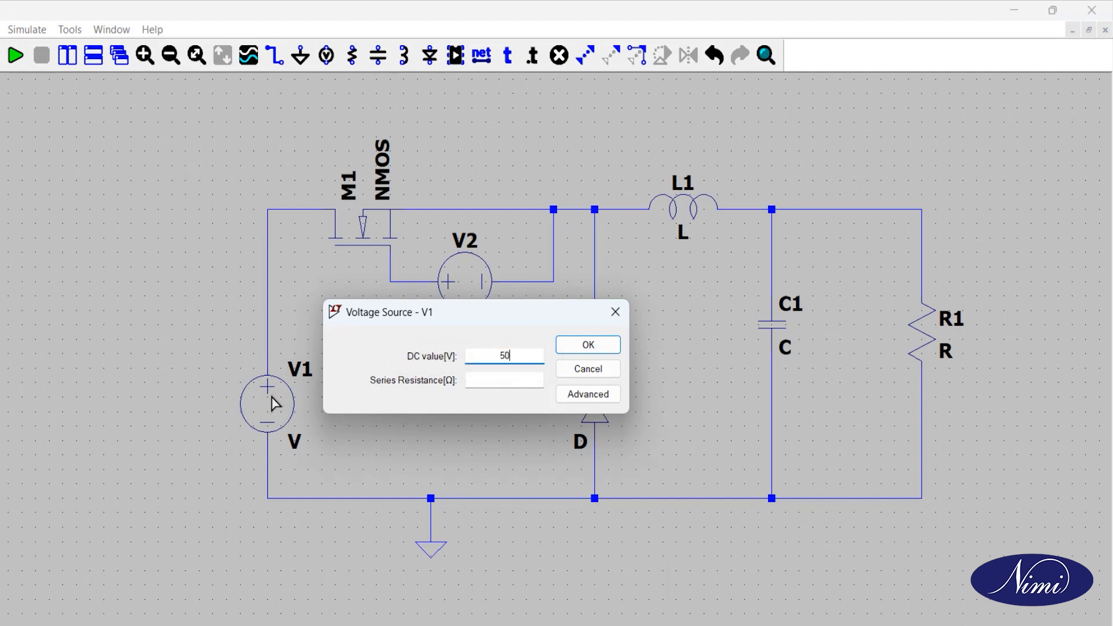
{"action": "left_click", "coordinate": [577, 348]}
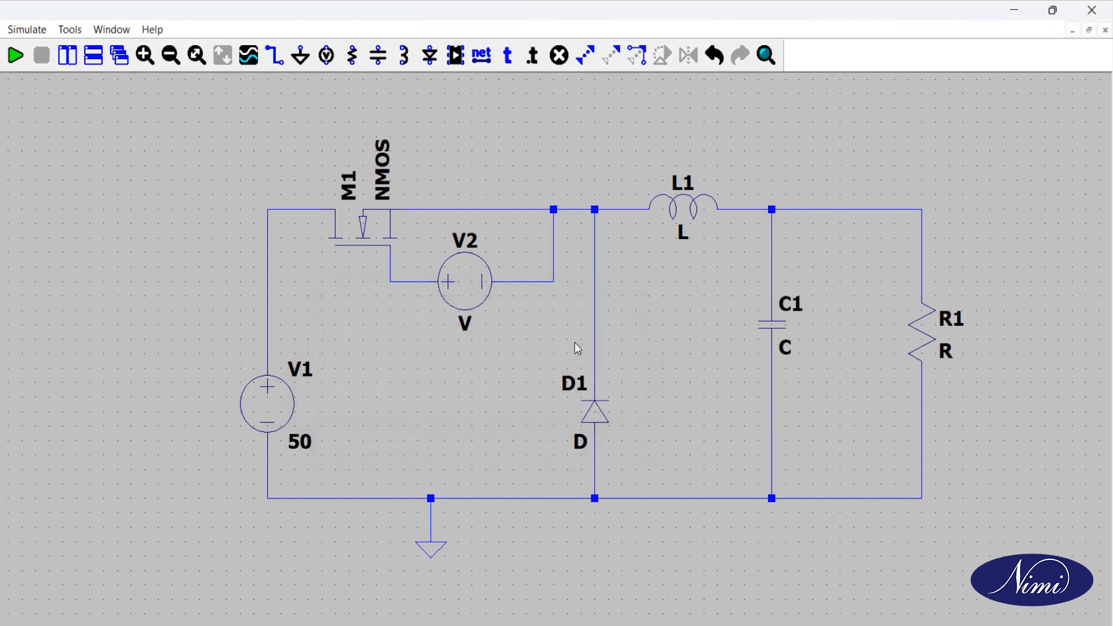
- Set the inductance of L1 to 50u
{"action": "right_click", "coordinate": [689, 215]}
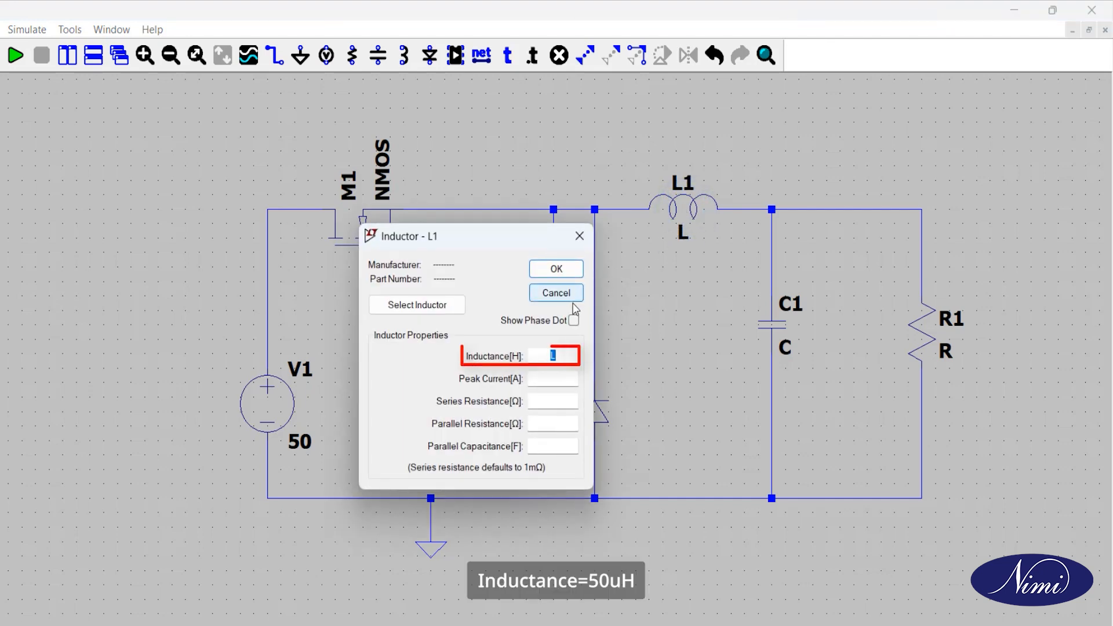
{"action": "type", "text": "5"}
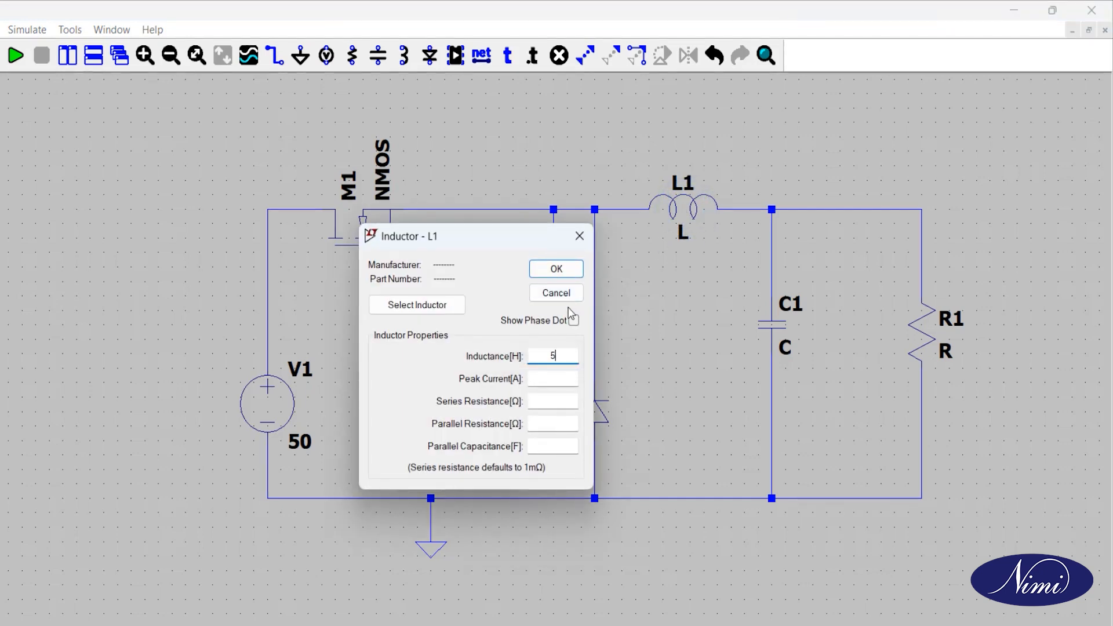
{"action": "type", "text": "0u"}
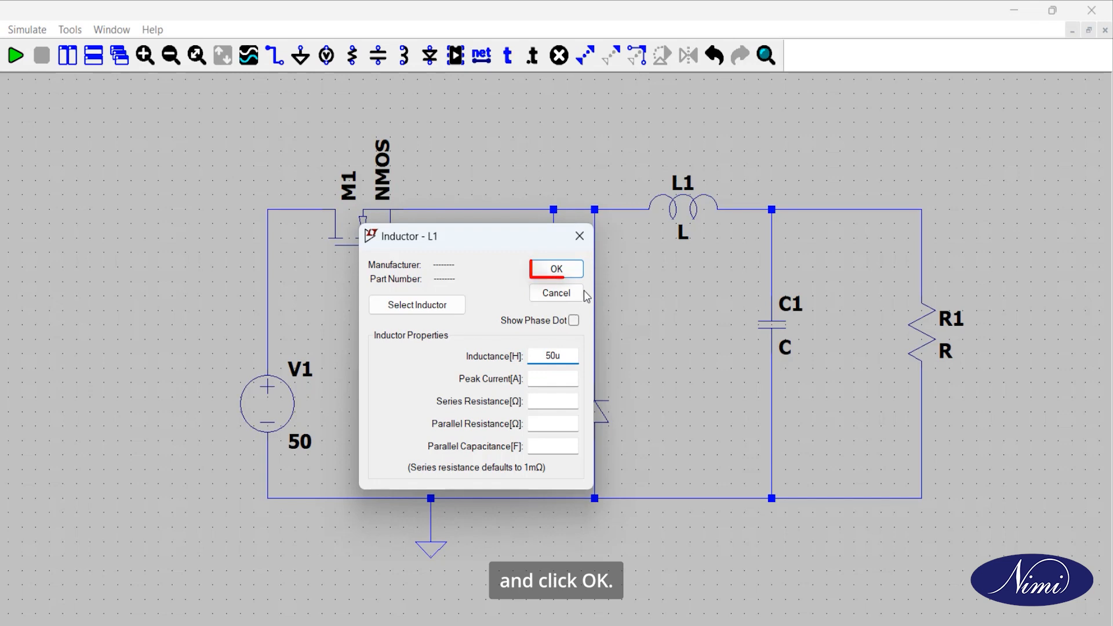
{"action": "left_click", "coordinate": [568, 281]}
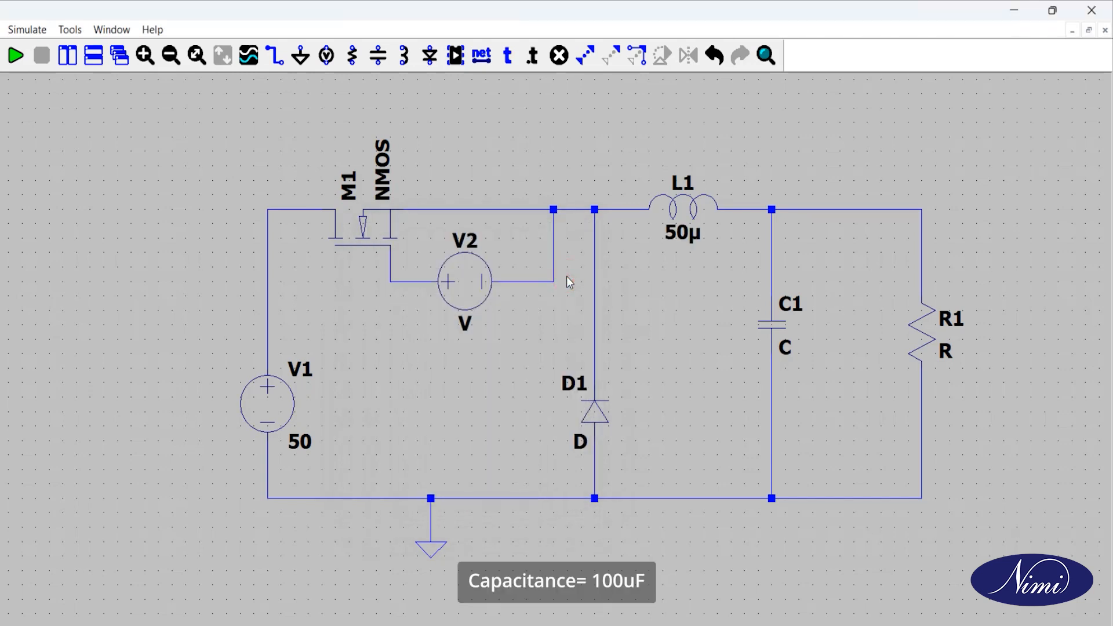
- Set the capacitance of C1 to 100u
{"action": "right_click", "coordinate": [775, 342]}
{"action": "type", "text": "100u"}
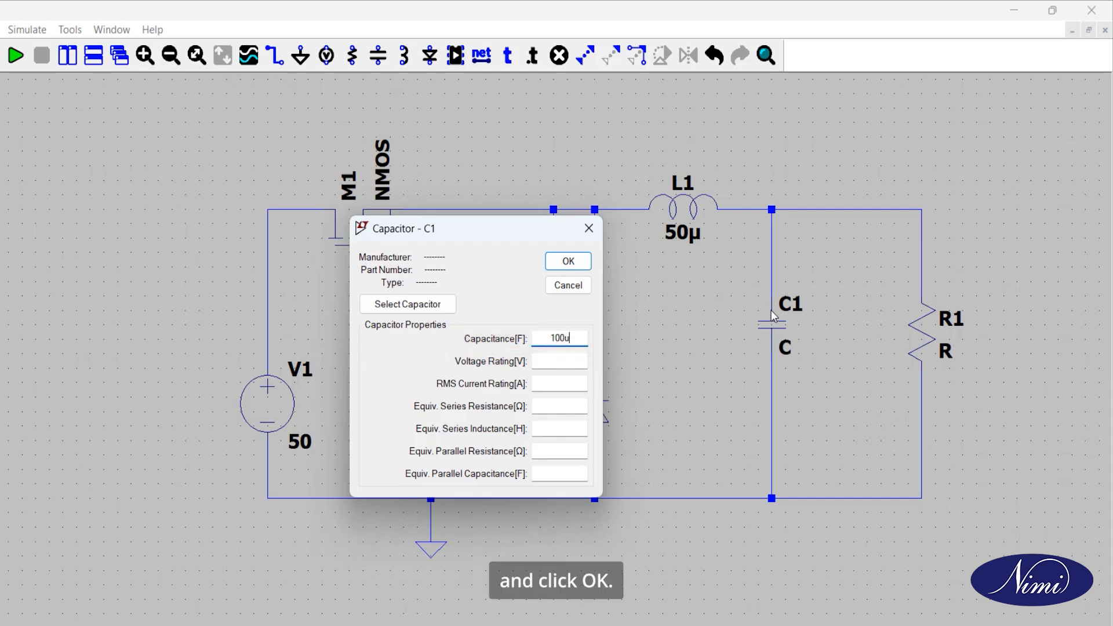
{"action": "left_click", "coordinate": [568, 262]}
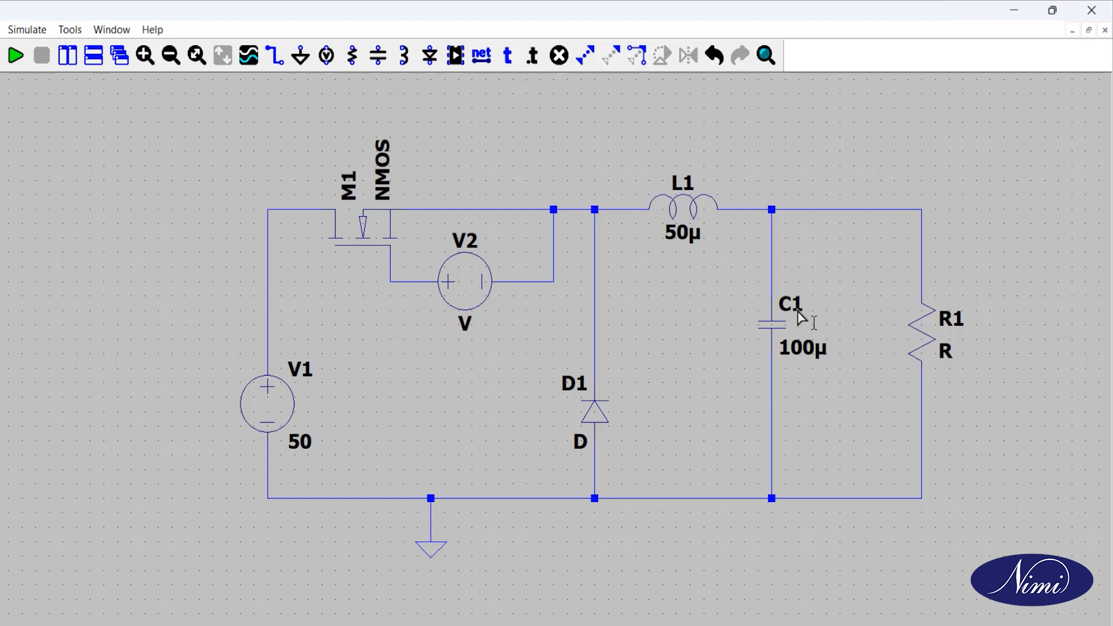
- Set the resistance of R1 to 1 ohm
{"action": "right_click", "coordinate": [918, 337]}
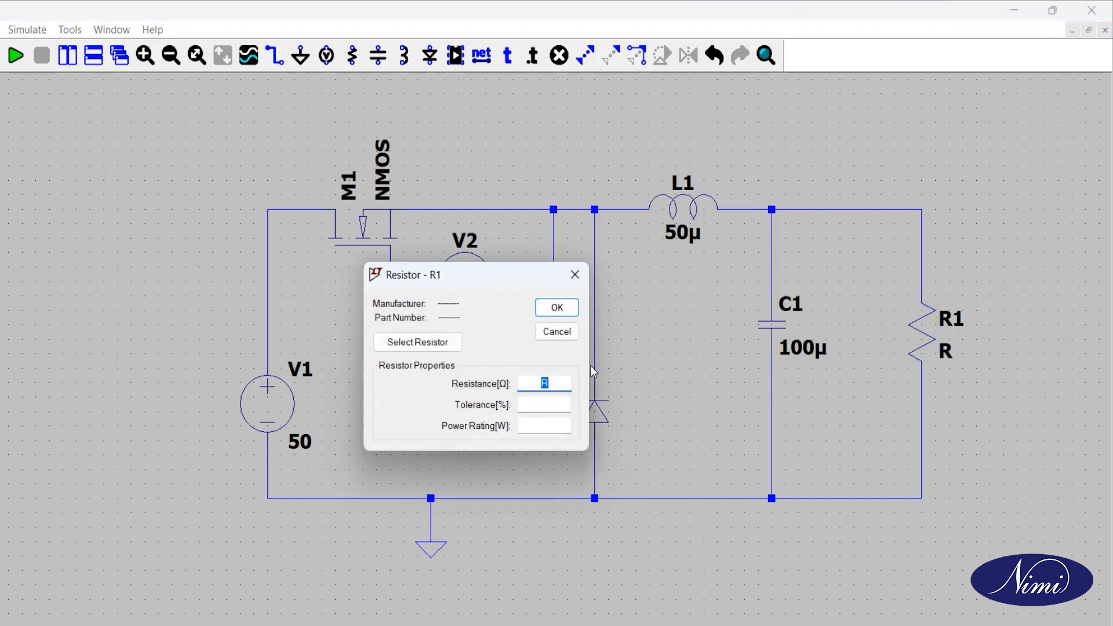
{"action": "key", "text": "BackSpace"}
{"action": "type", "text": "1"}
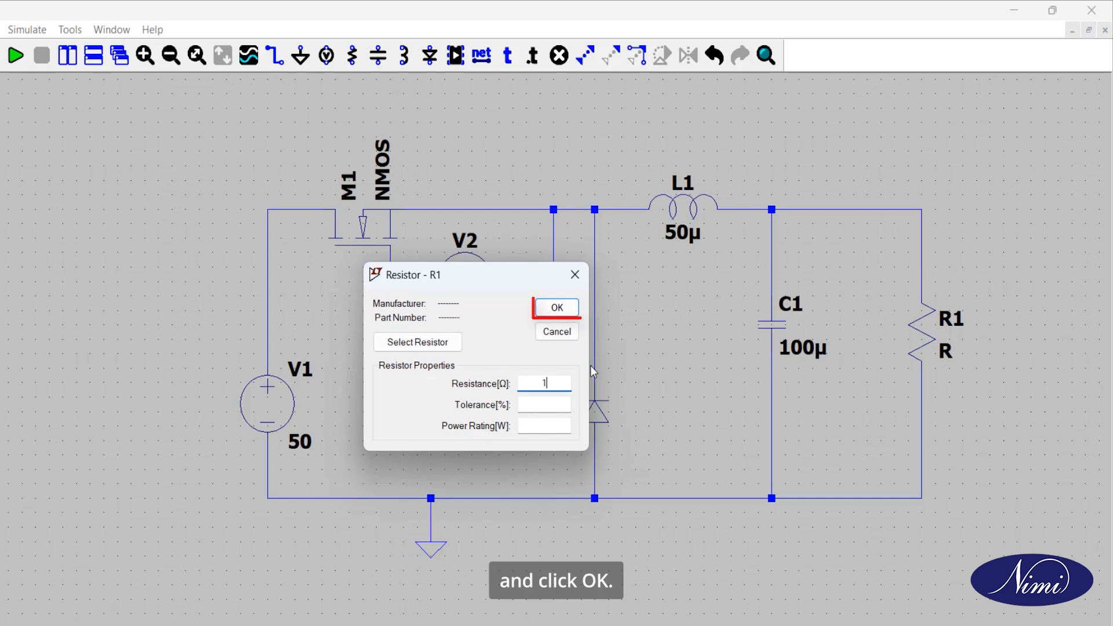
{"action": "left_click", "coordinate": [559, 310]}
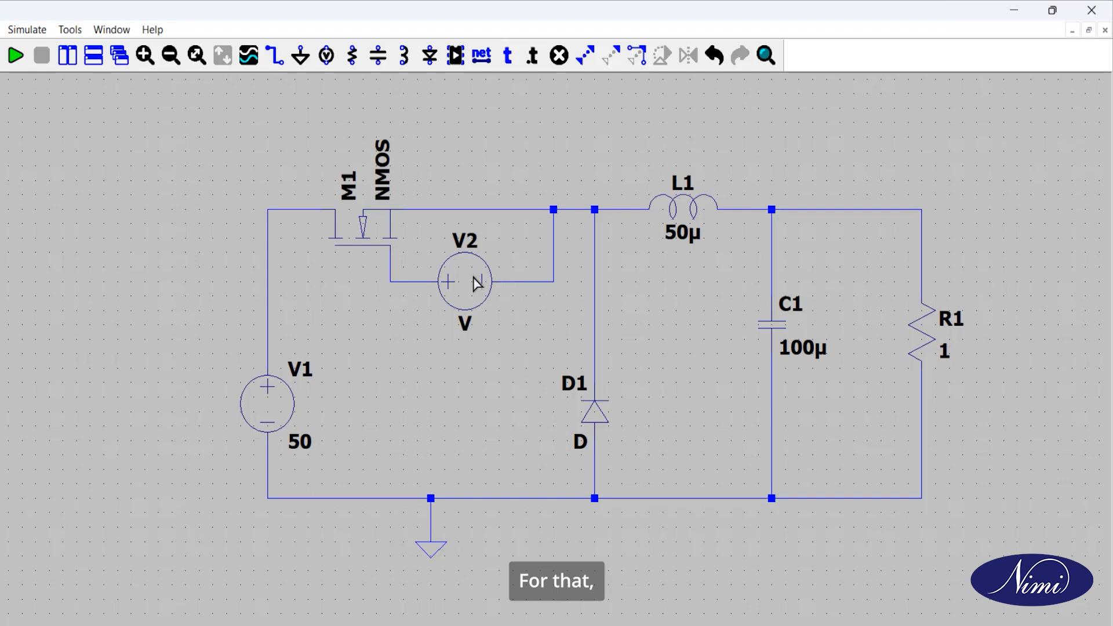
- Make V2 a PULSE source with initial voltage 0, on voltage 12 and delay 0
{"action": "right_click", "coordinate": [458, 282]}
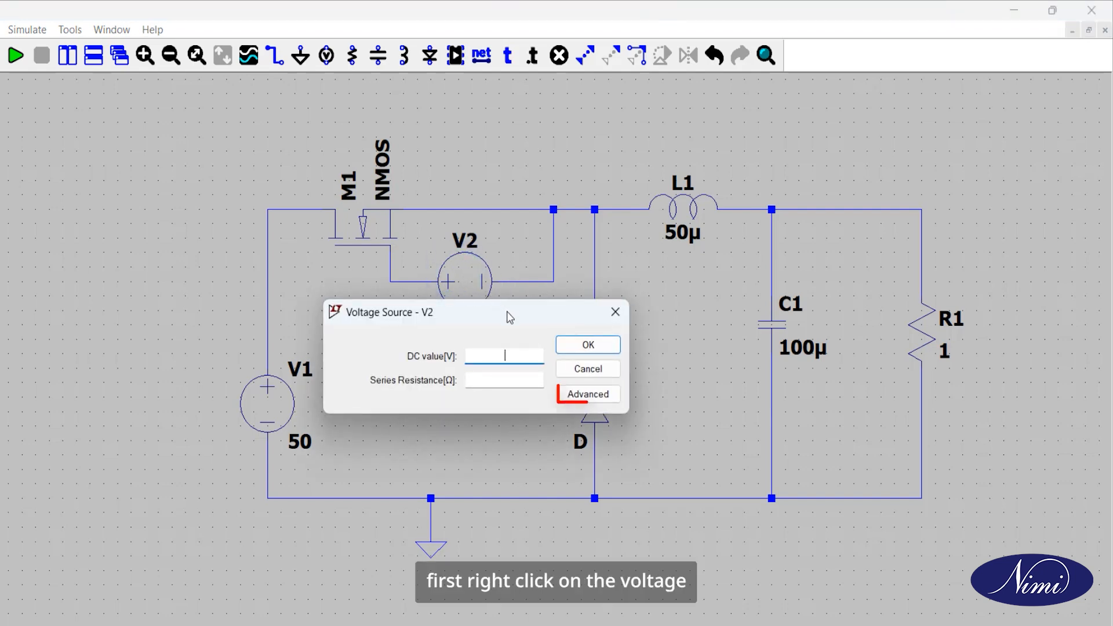
{"action": "left_click", "coordinate": [587, 399]}
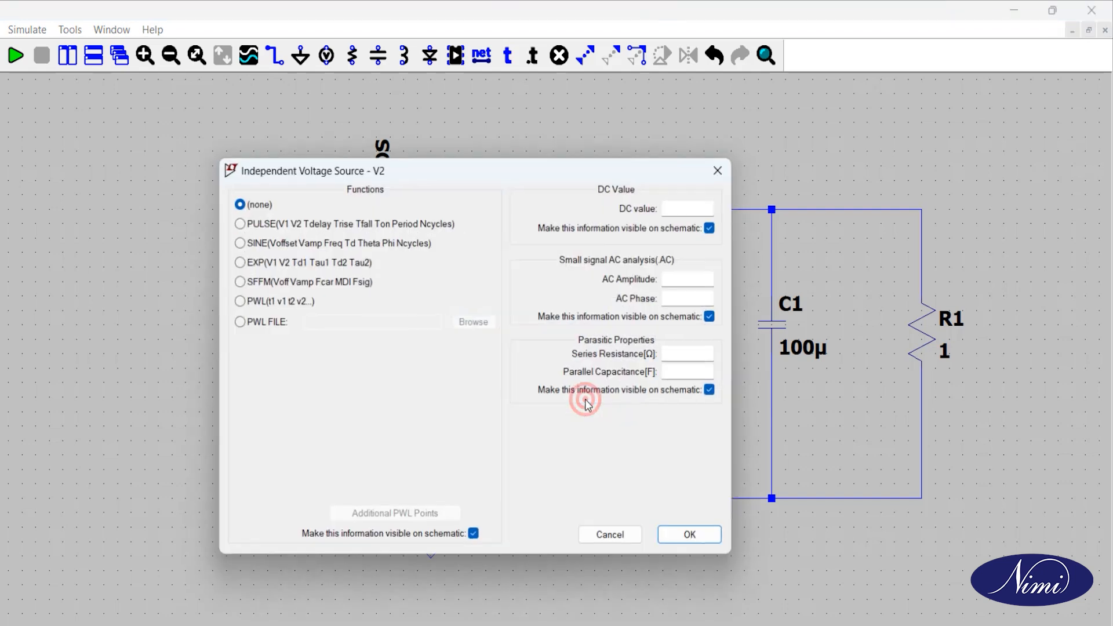
{"action": "left_click", "coordinate": [321, 221]}
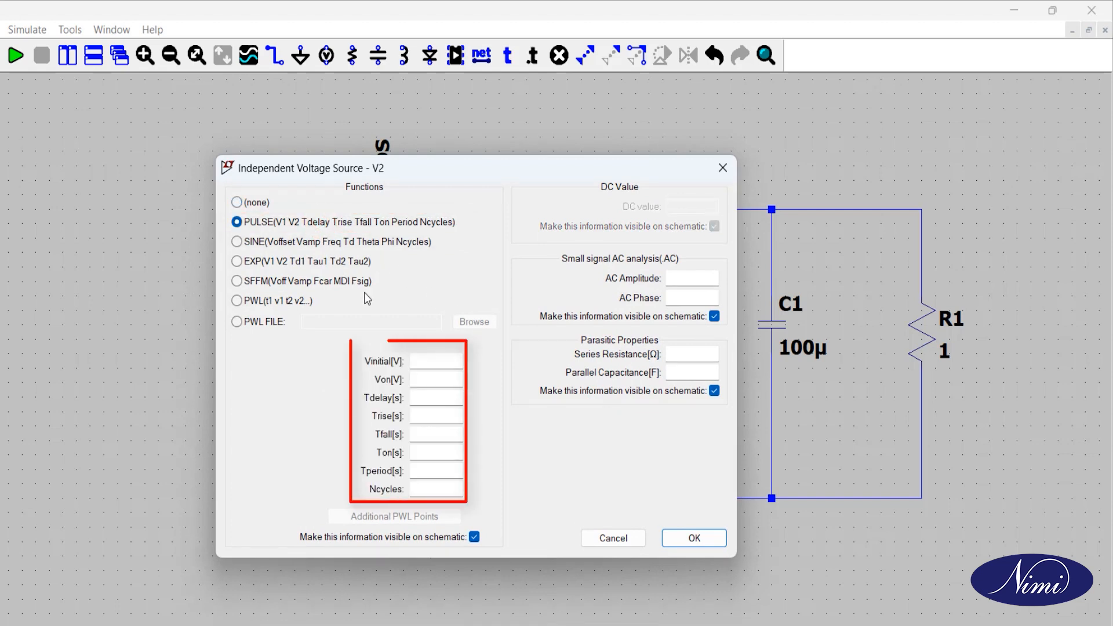
{"action": "left_click", "coordinate": [437, 359]}
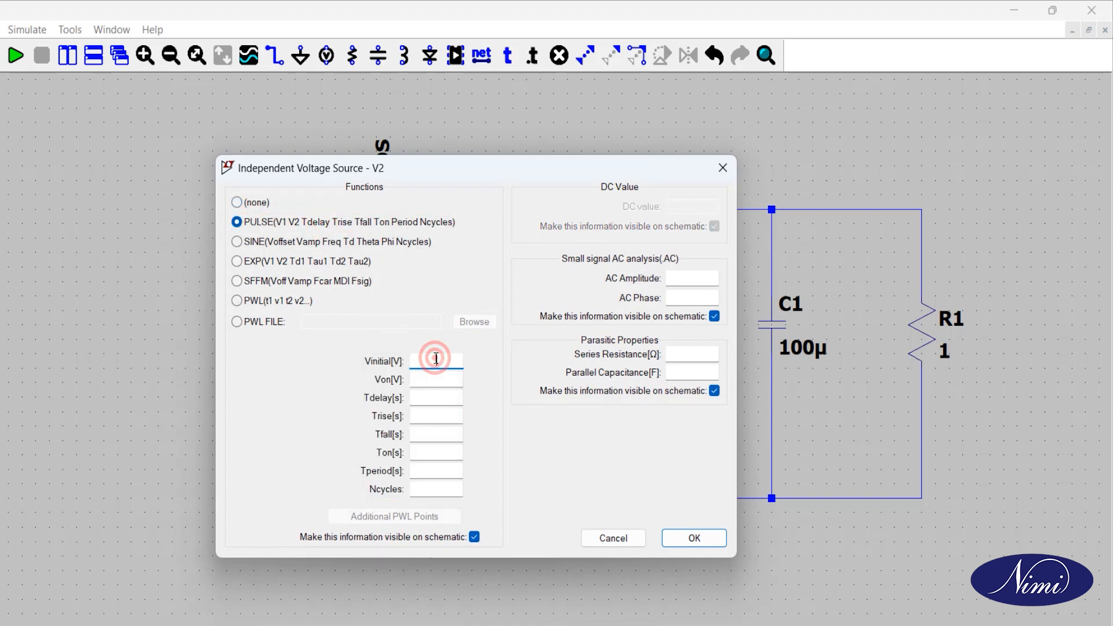
{"action": "type", "text": "0"}
{"action": "left_click", "coordinate": [435, 376]}
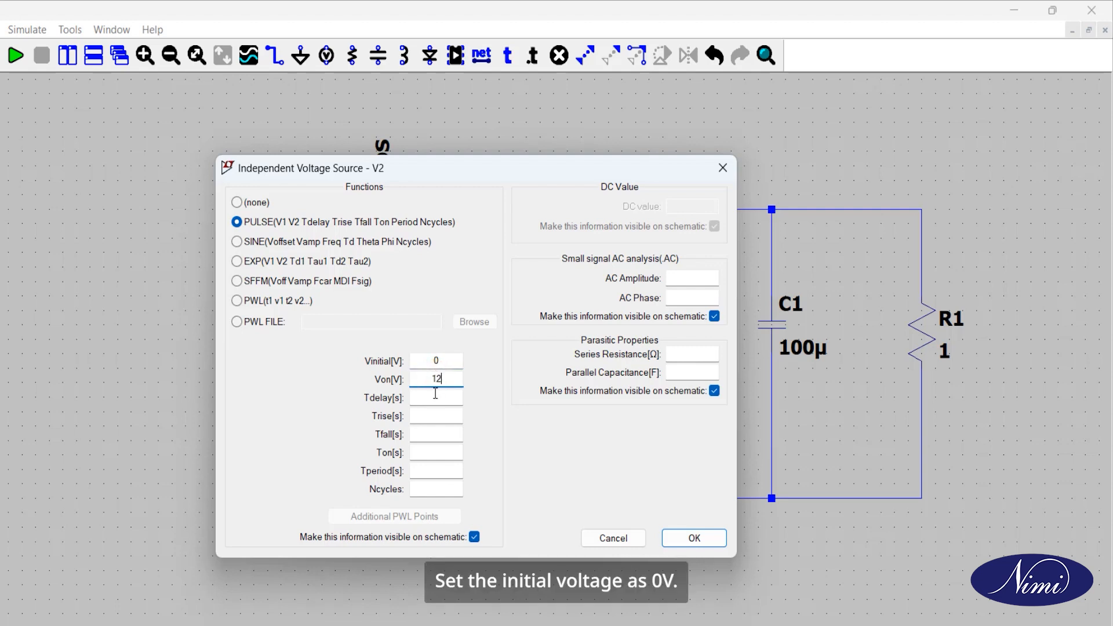
{"action": "left_click", "coordinate": [435, 399]}
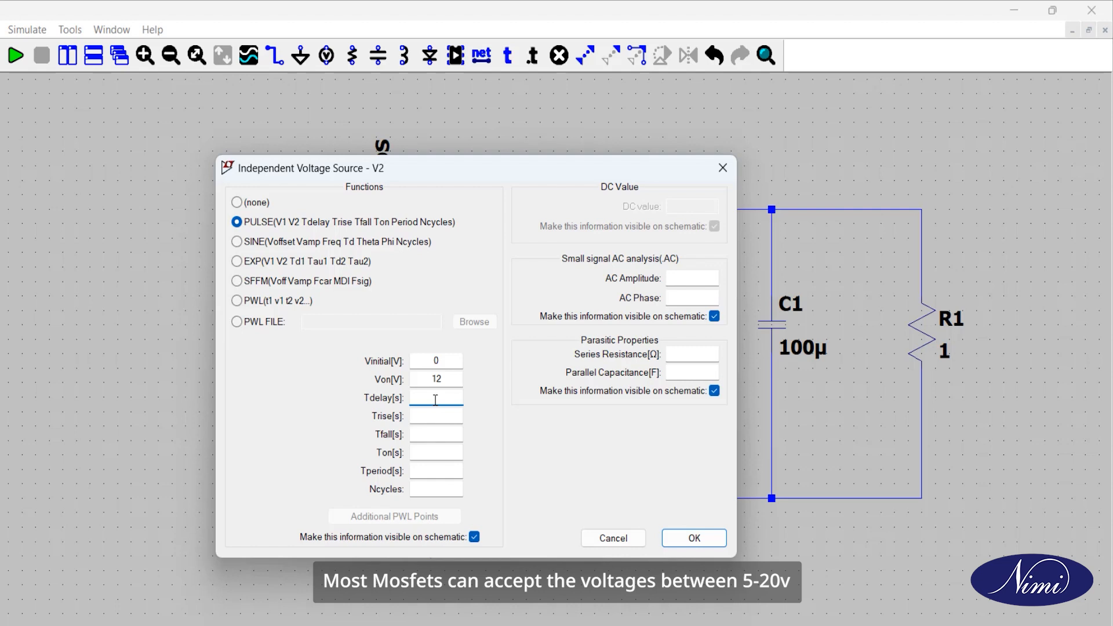
{"action": "type", "text": "0"}
- Set V2's pulse rise and fall times to 1n, on time to {0.3*10u} and period to 10u
{"action": "left_click", "coordinate": [432, 415]}
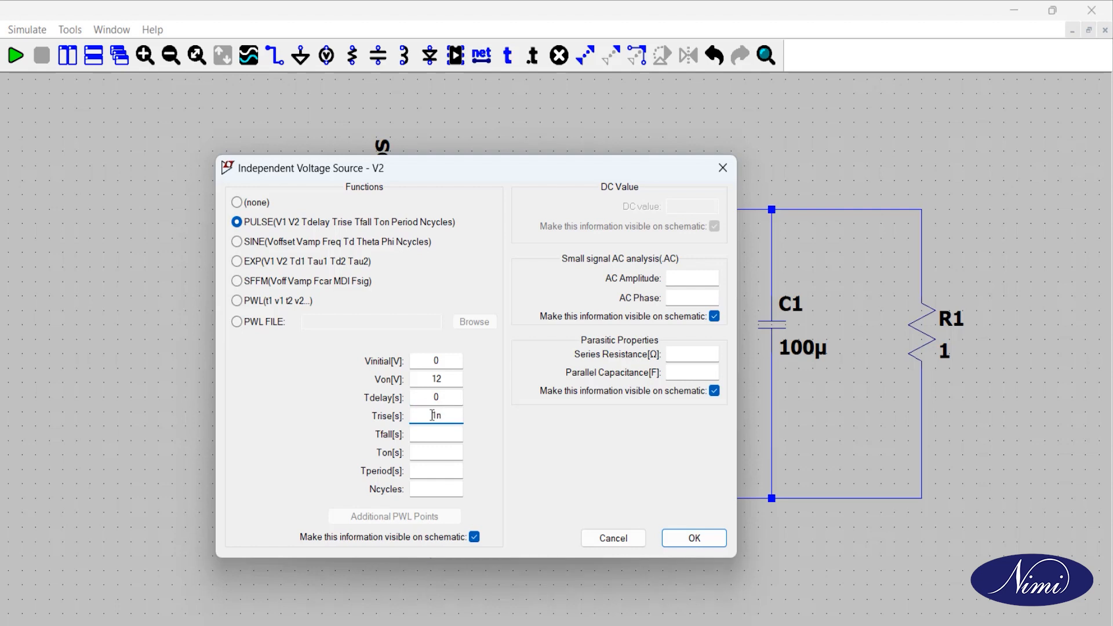
{"action": "left_click", "coordinate": [432, 432]}
{"action": "type", "text": "1n"}
{"action": "left_click", "coordinate": [421, 454]}
{"action": "type", "text": "{"}
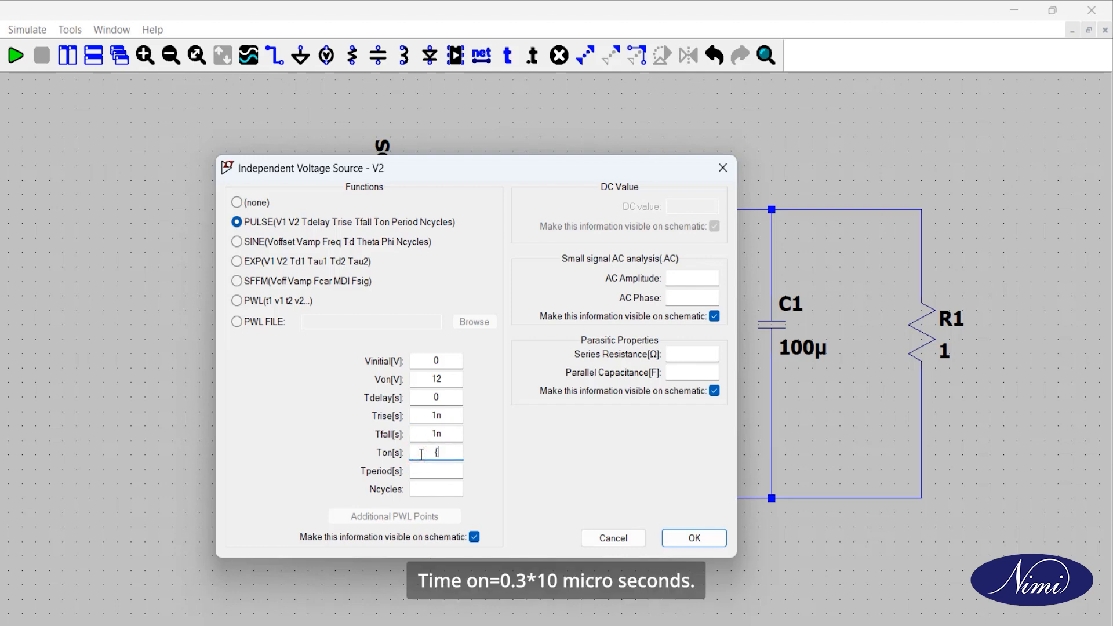
{"action": "type", "text": "0.3*10u"}
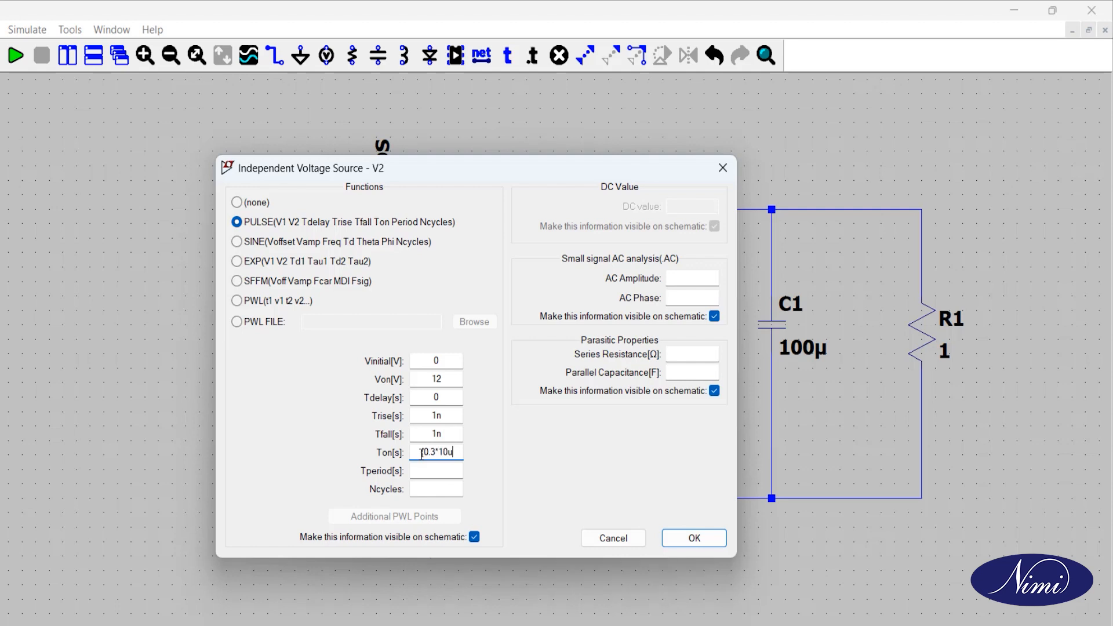
{"action": "type", "text": "}"}
{"action": "left_click", "coordinate": [434, 470]}
{"action": "type", "text": "10u"}
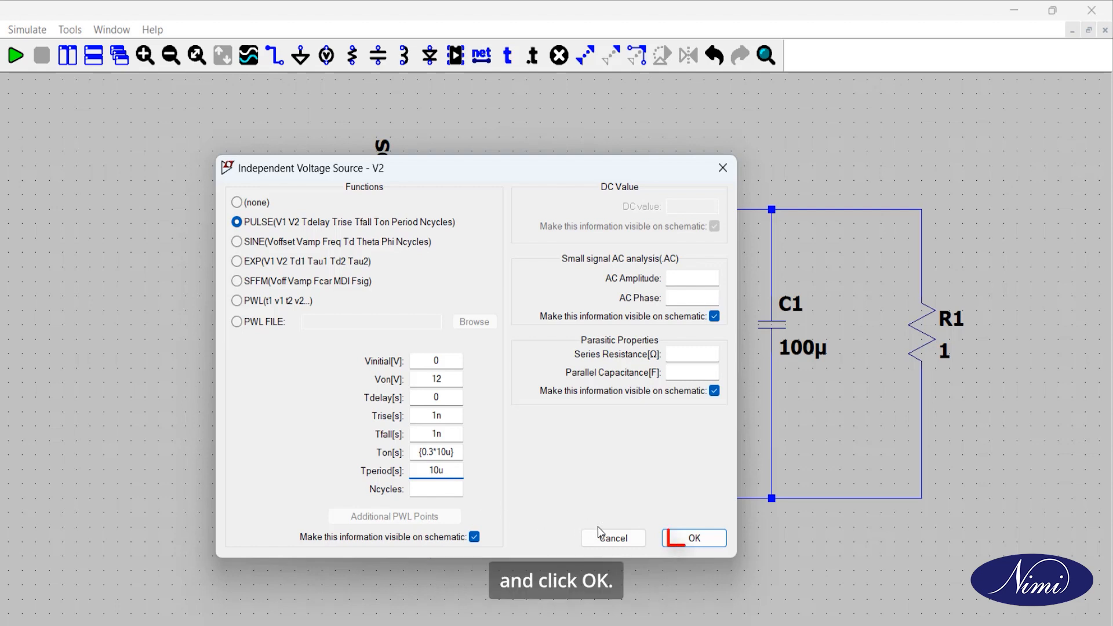
{"action": "left_click", "coordinate": [690, 540]}
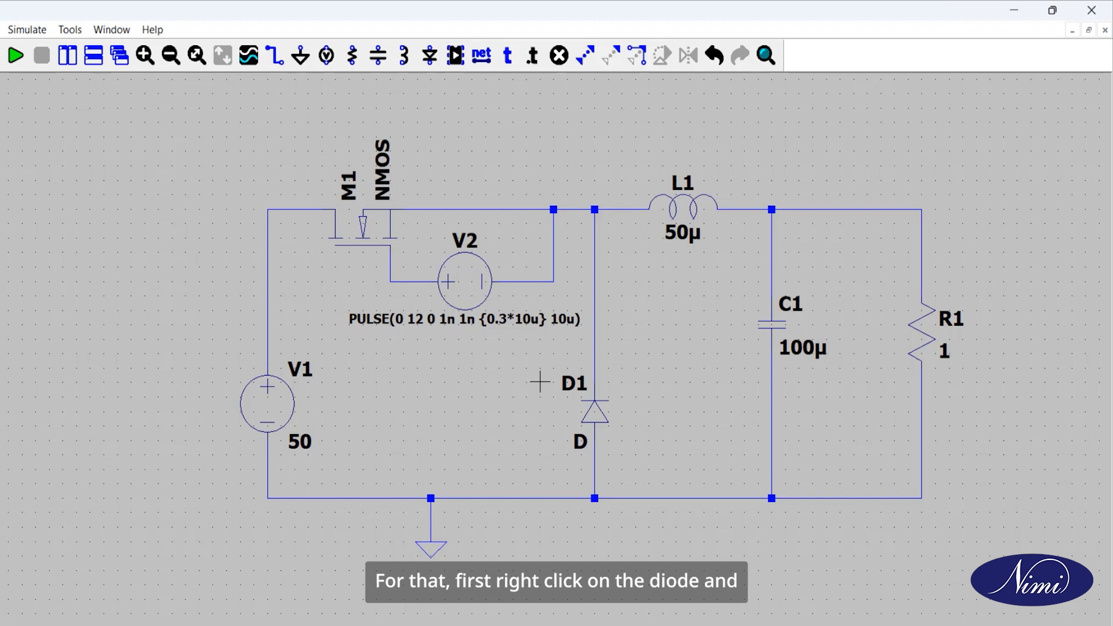
- Assign the MBRS1100 Schottky diode model to D1
{"action": "right_click", "coordinate": [591, 410]}
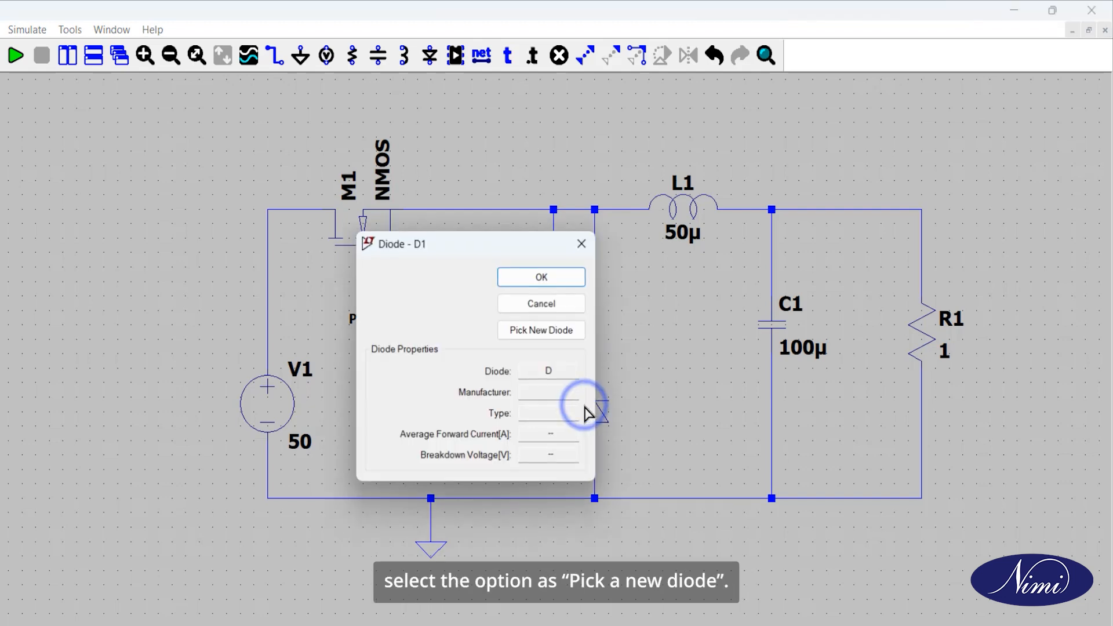
{"action": "left_click", "coordinate": [560, 332]}
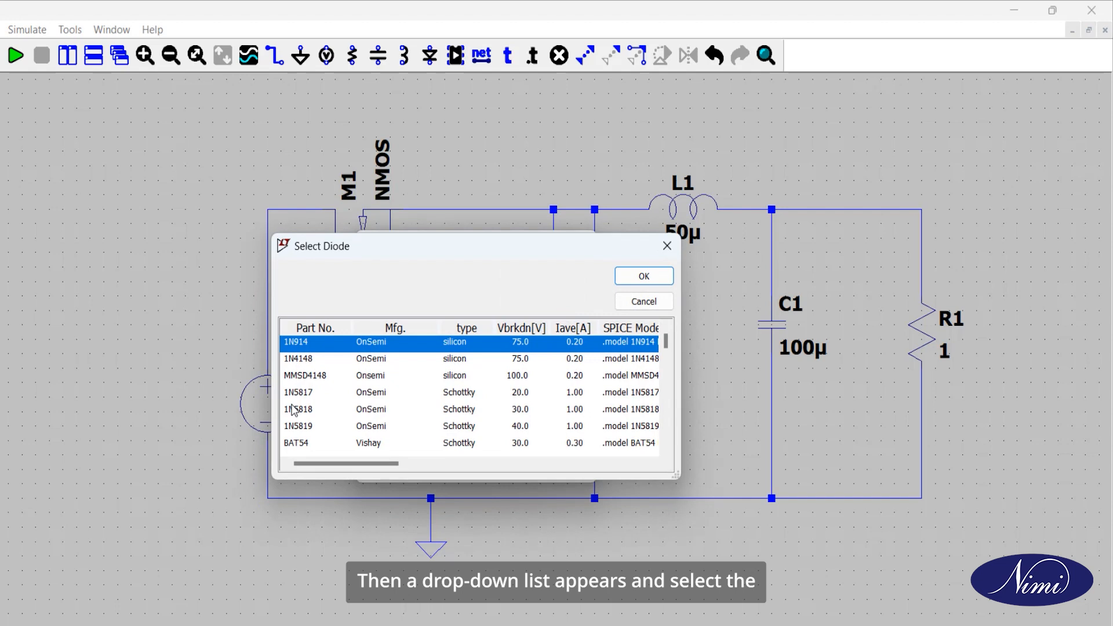
{"action": "scroll", "coordinate": [292, 411], "scroll_direction": "down", "scroll_amount": 1}
{"action": "scroll", "coordinate": [309, 445], "scroll_direction": "down", "scroll_amount": 1}
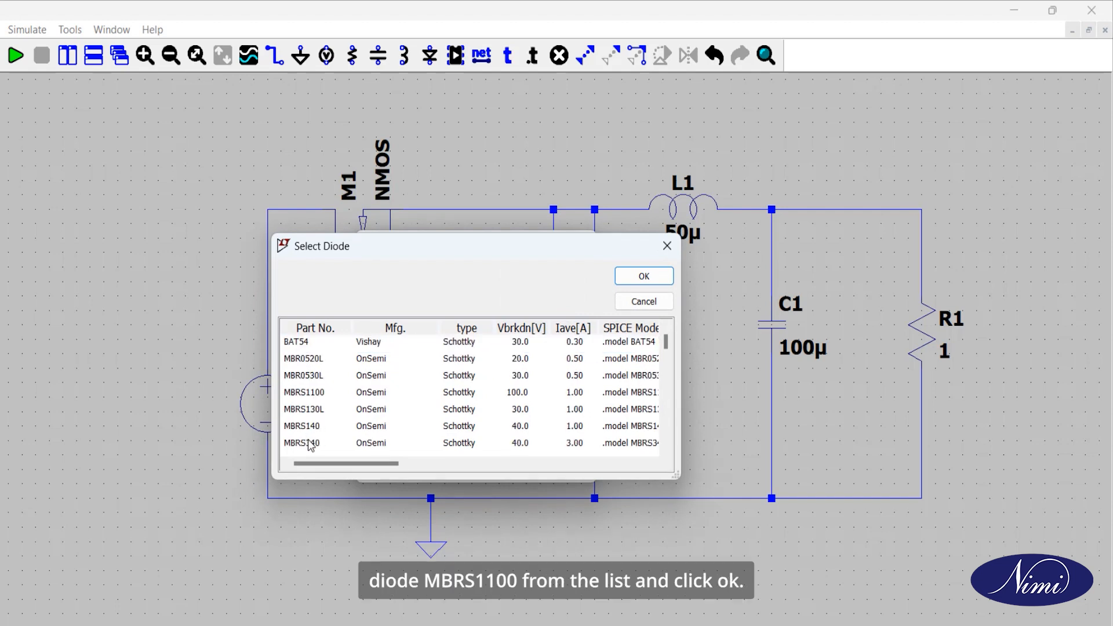
{"action": "left_click", "coordinate": [321, 397]}
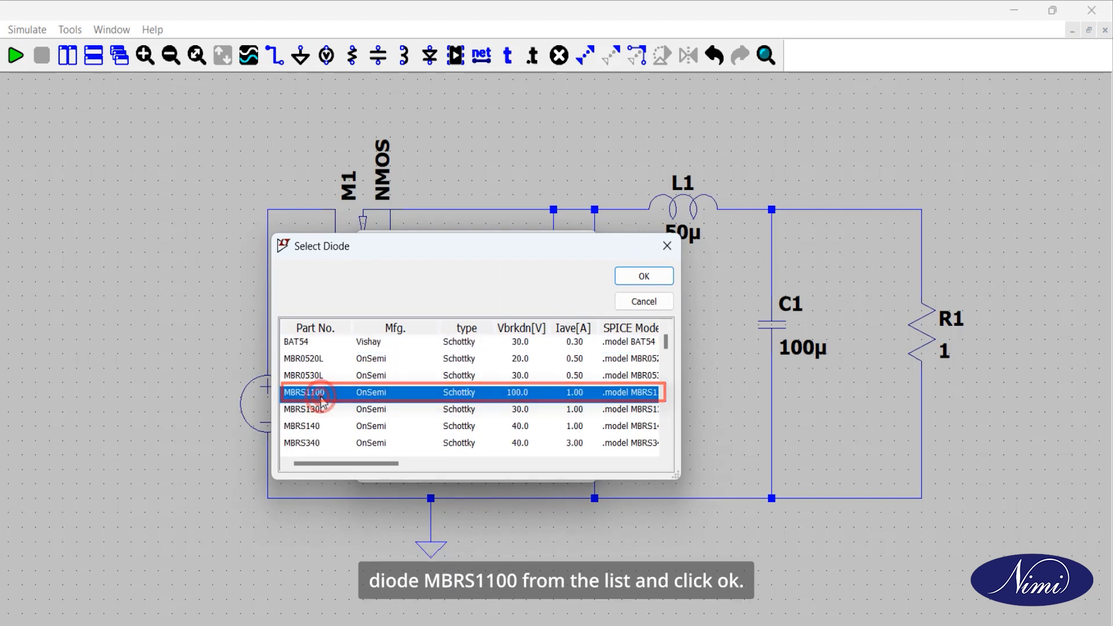
{"action": "left_click", "coordinate": [633, 277]}
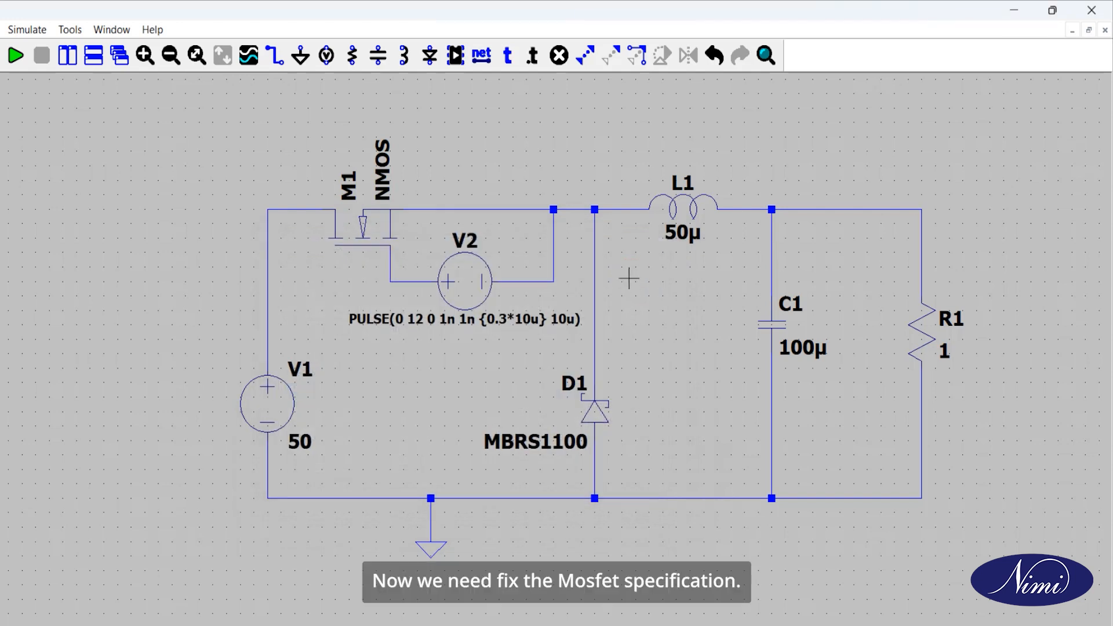
- Assign the Infineon BSC028N06LS3 N-channel MOSFET model to M1
{"action": "right_click", "coordinate": [372, 223]}
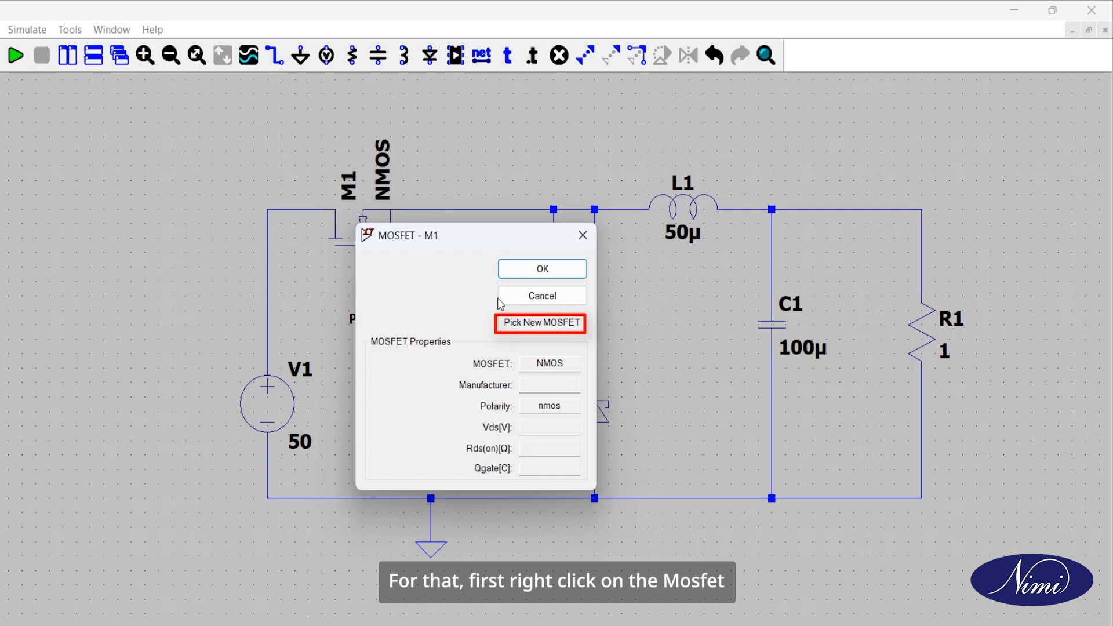
{"action": "left_click", "coordinate": [523, 323]}
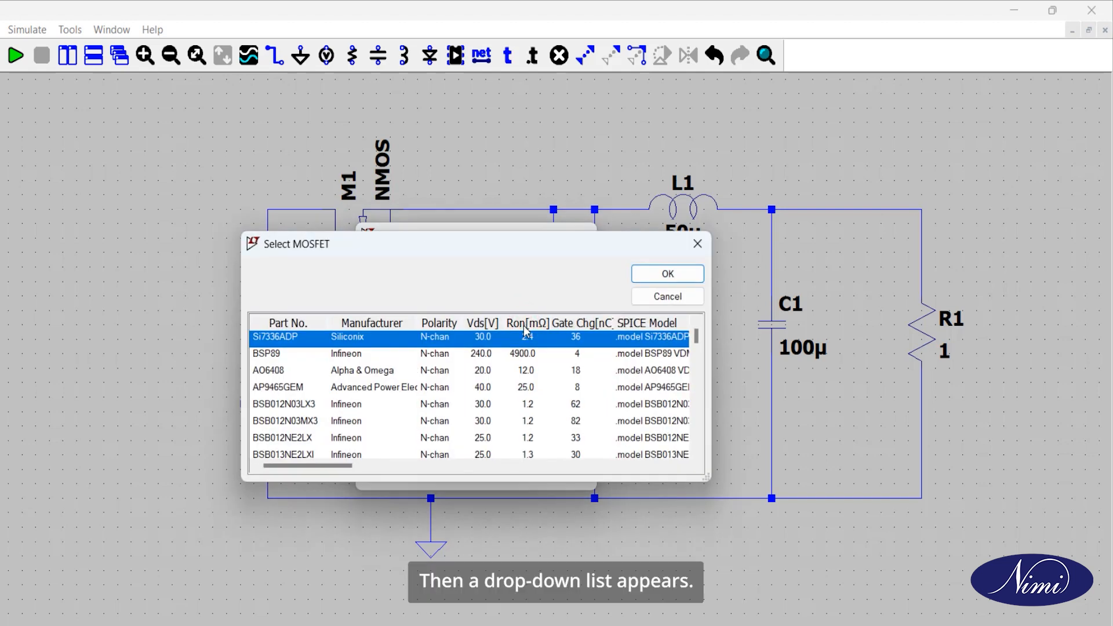
{"action": "scroll", "coordinate": [524, 331], "scroll_direction": "down", "scroll_amount": 5}
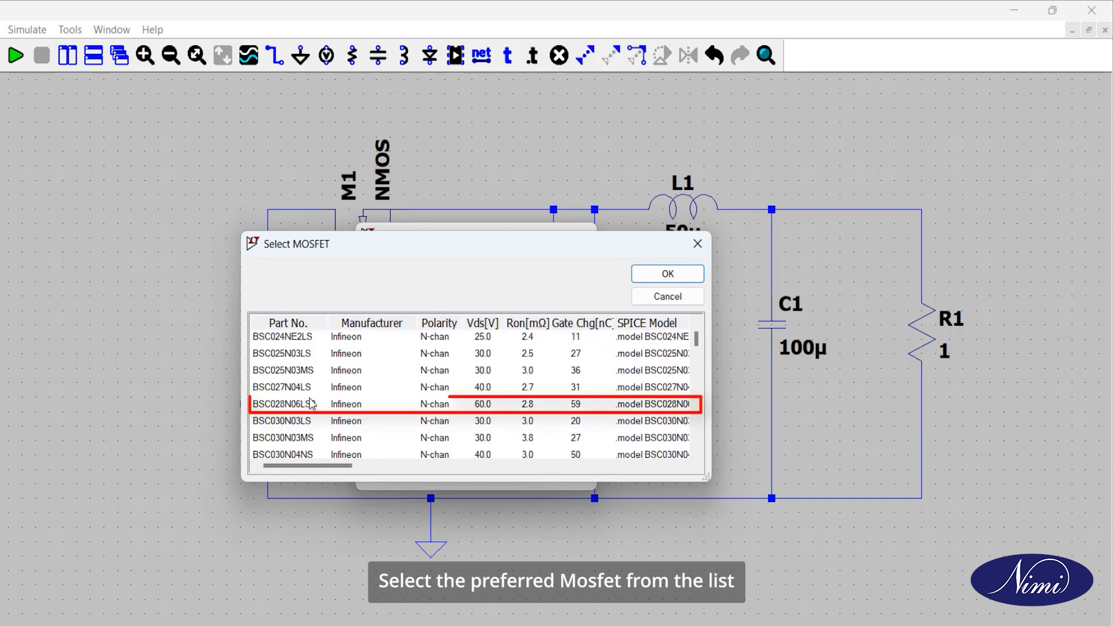
{"action": "left_click", "coordinate": [309, 405]}
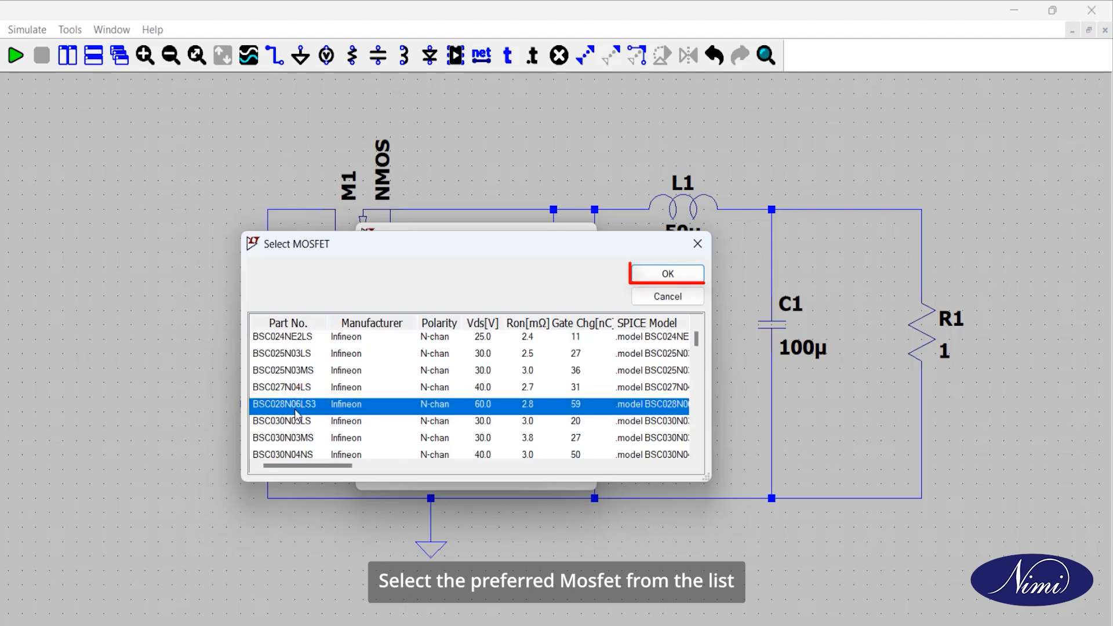
{"action": "left_click", "coordinate": [638, 278]}
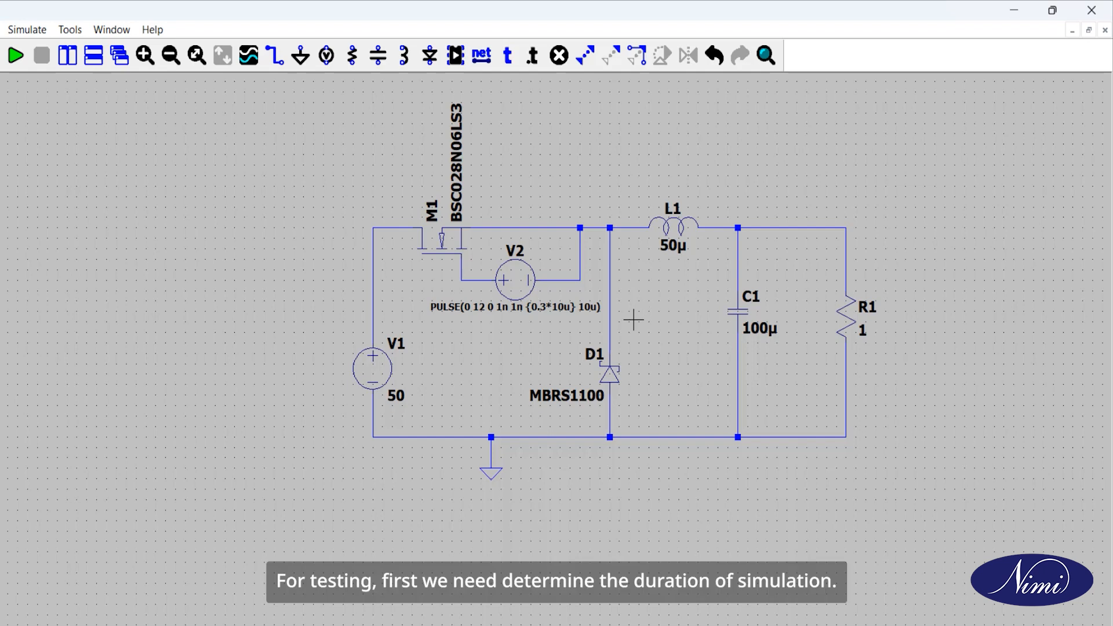
- Configure a transient analysis with a stop time of 0.15m and place its directive beside the ground symbol, below V1
{"action": "left_click_drag", "start_coordinate": [629, 321], "coordinate": [483, 383]}
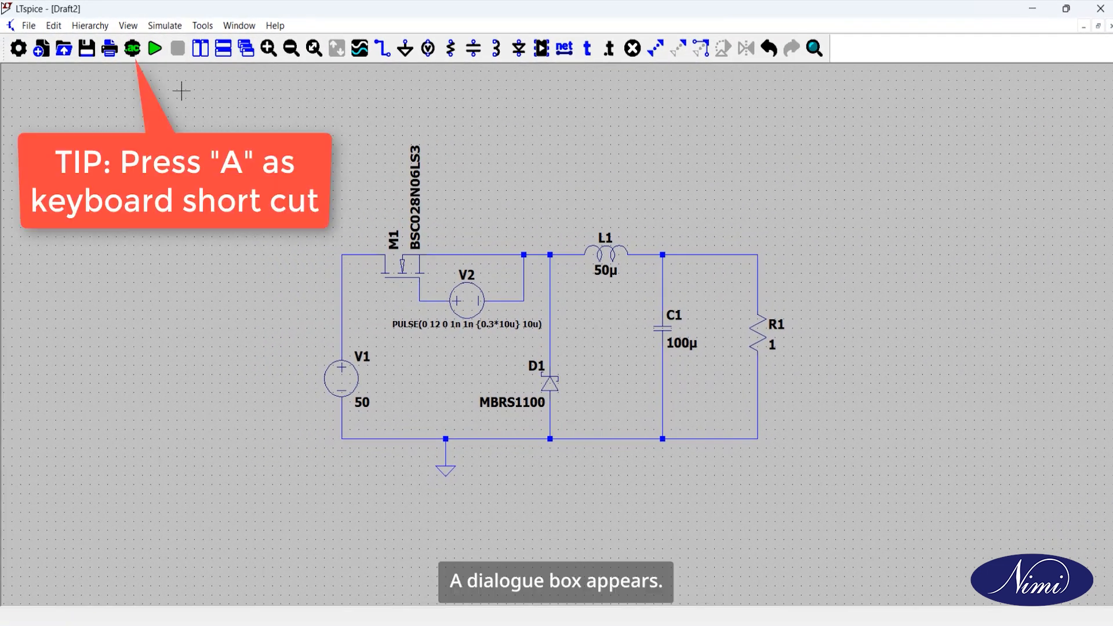
{"action": "left_click", "coordinate": [133, 57]}
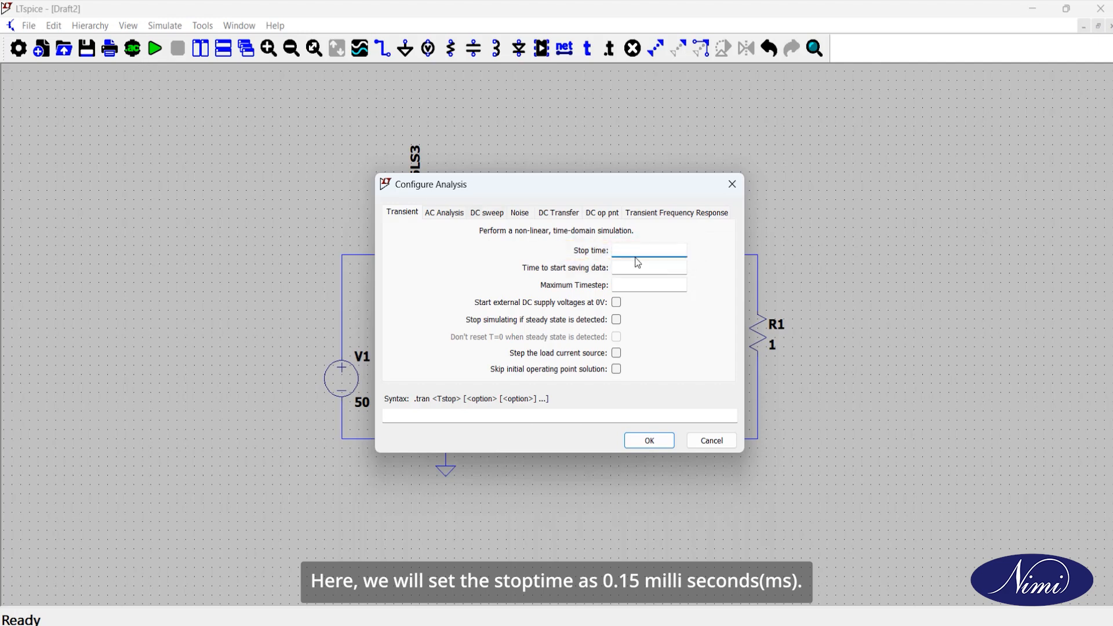
{"action": "type", "text": "0.15"}
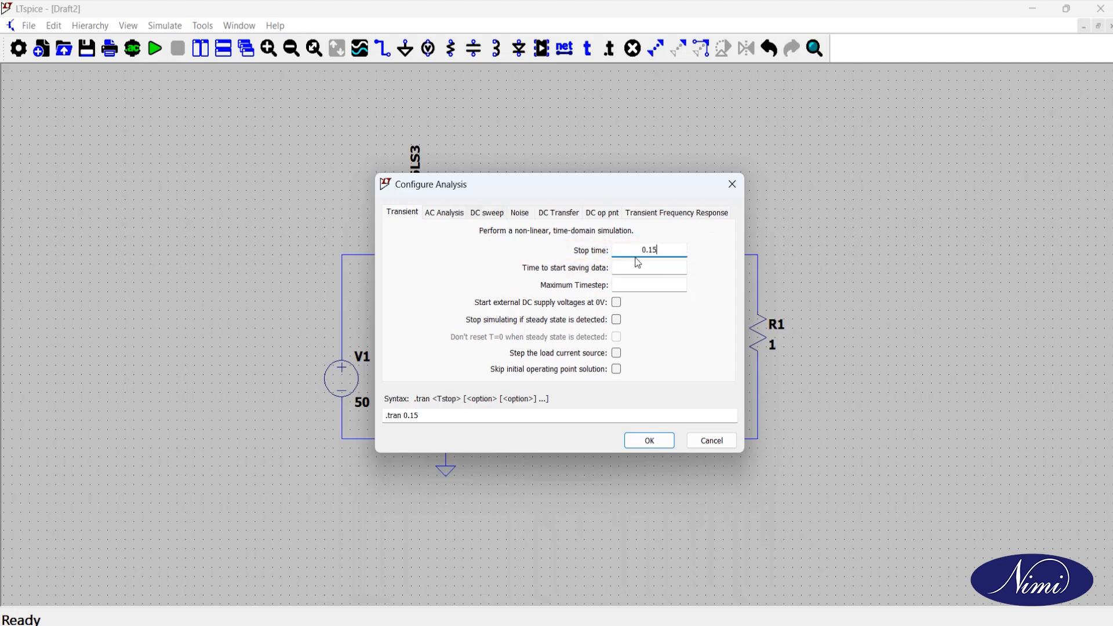
{"action": "type", "text": "m"}
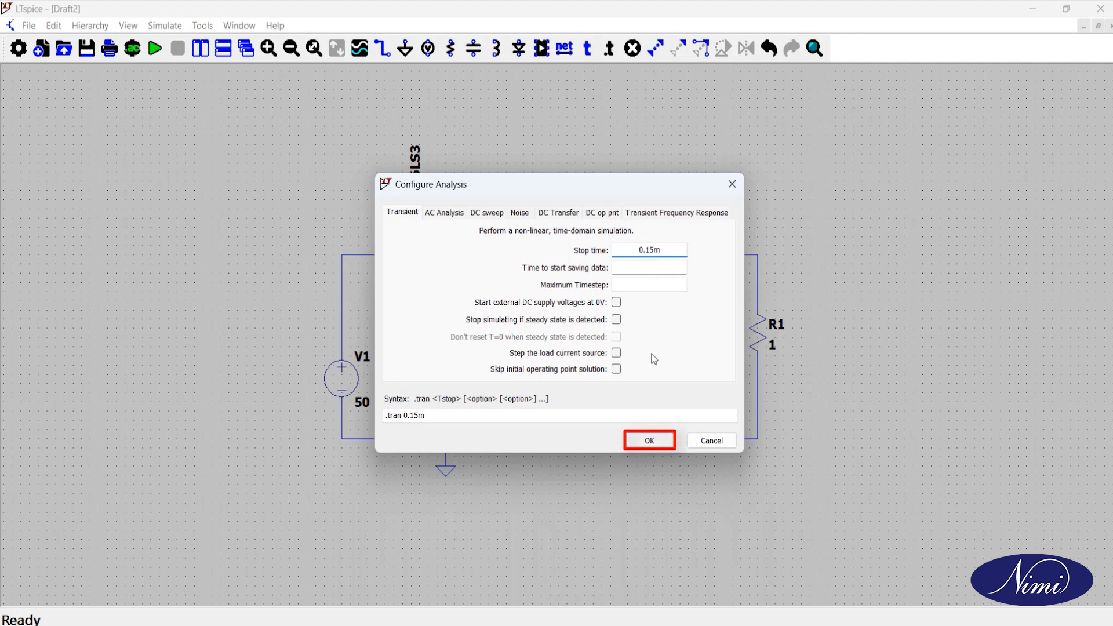
{"action": "left_click", "coordinate": [643, 442]}
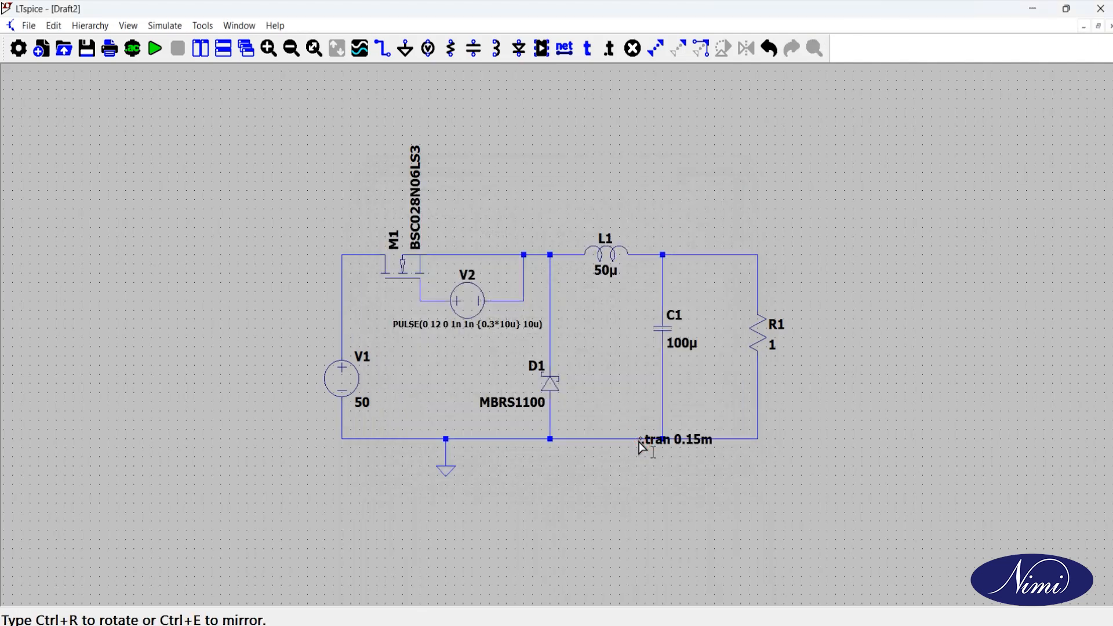
{"action": "left_click", "coordinate": [348, 472]}
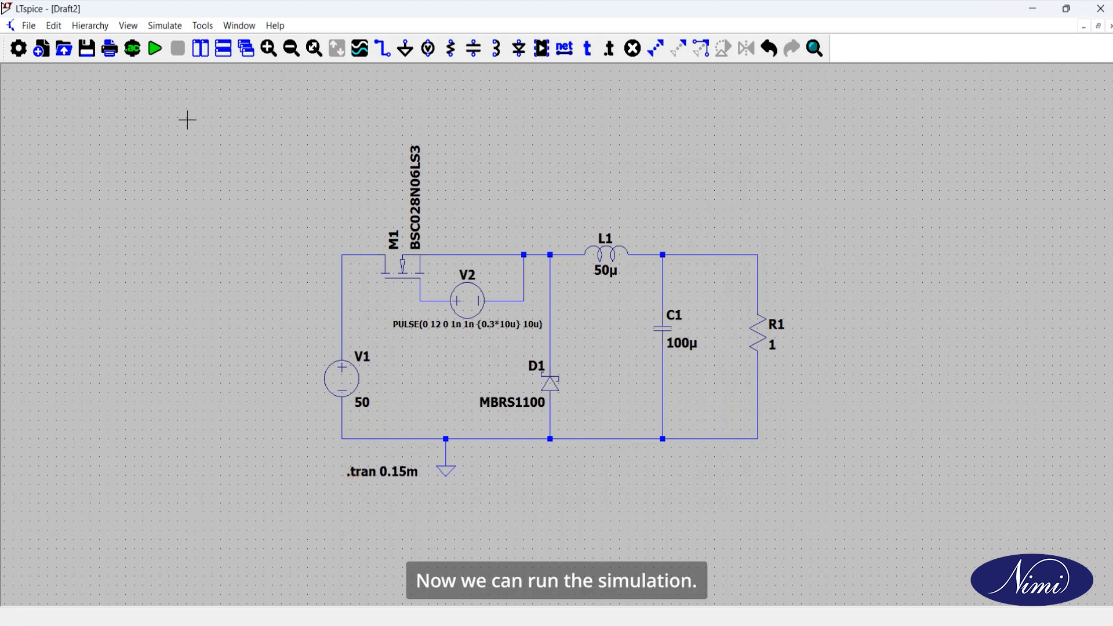
- Run the simulation and tile the schematic and waveform windows side by side, with the circuit enlarged in its window
{"action": "left_click", "coordinate": [155, 48]}
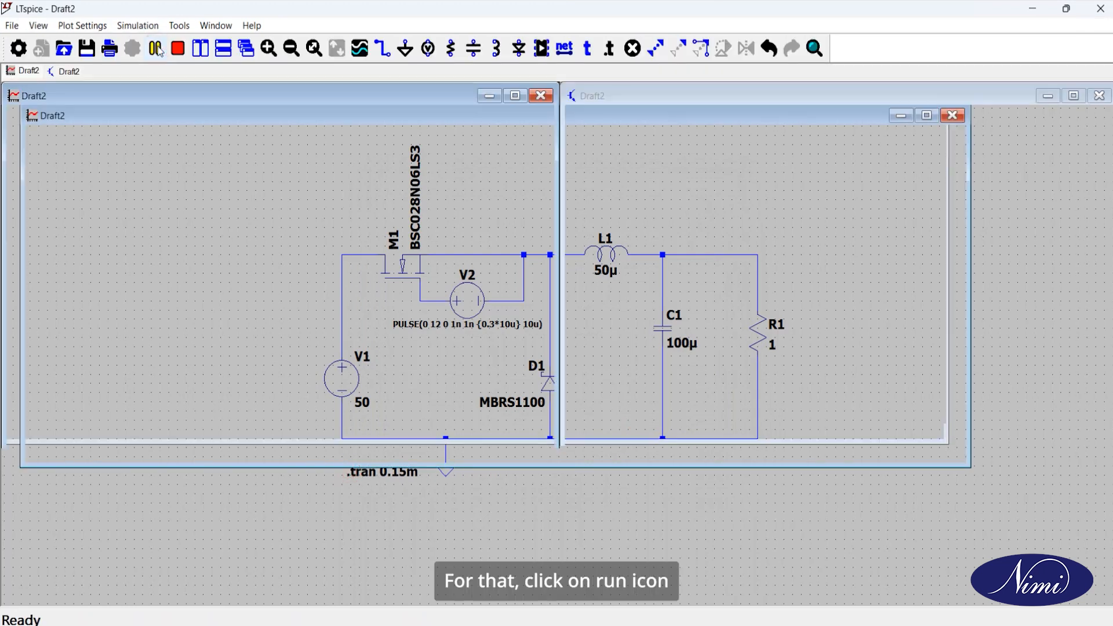
{"action": "left_click", "coordinate": [200, 48]}
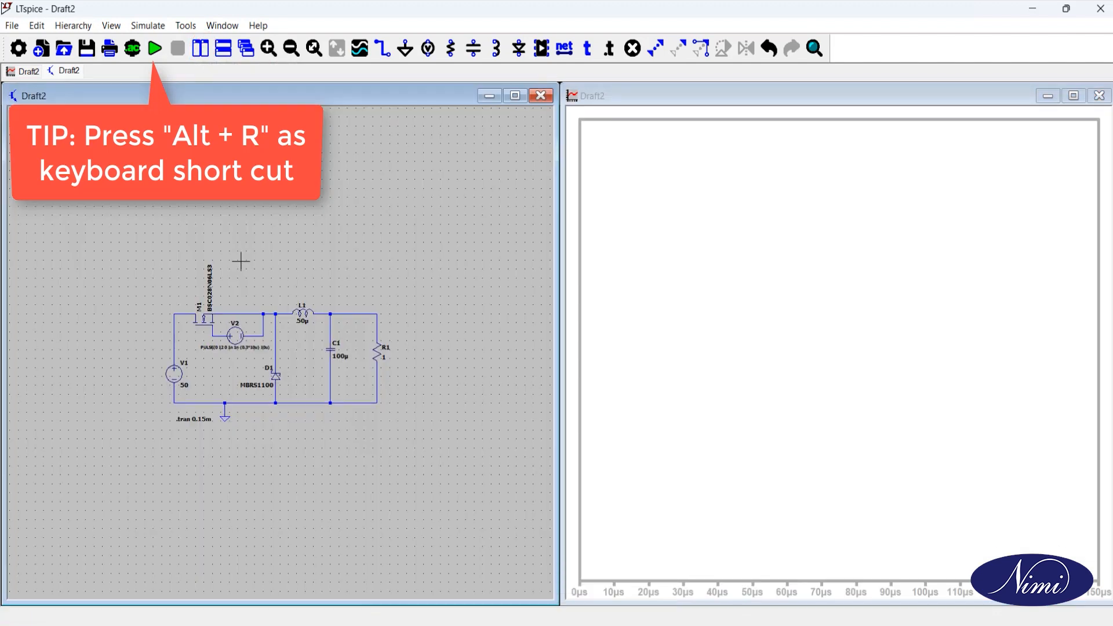
{"action": "scroll", "coordinate": [241, 261], "scroll_direction": "up", "scroll_amount": 2}
{"action": "scroll", "coordinate": [241, 261], "scroll_direction": "up", "scroll_amount": 4}
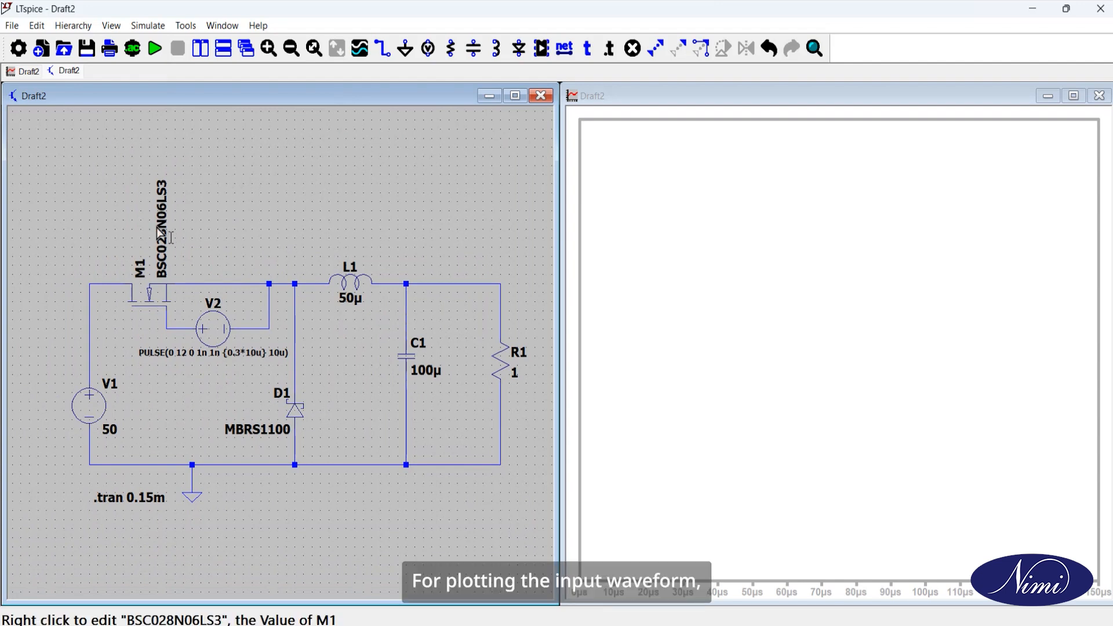
- Plot the voltage at V1's positive node and, in a new pane below, the D1–L1 junction voltage, with the waveform window maximized
{"action": "left_click", "coordinate": [89, 302]}
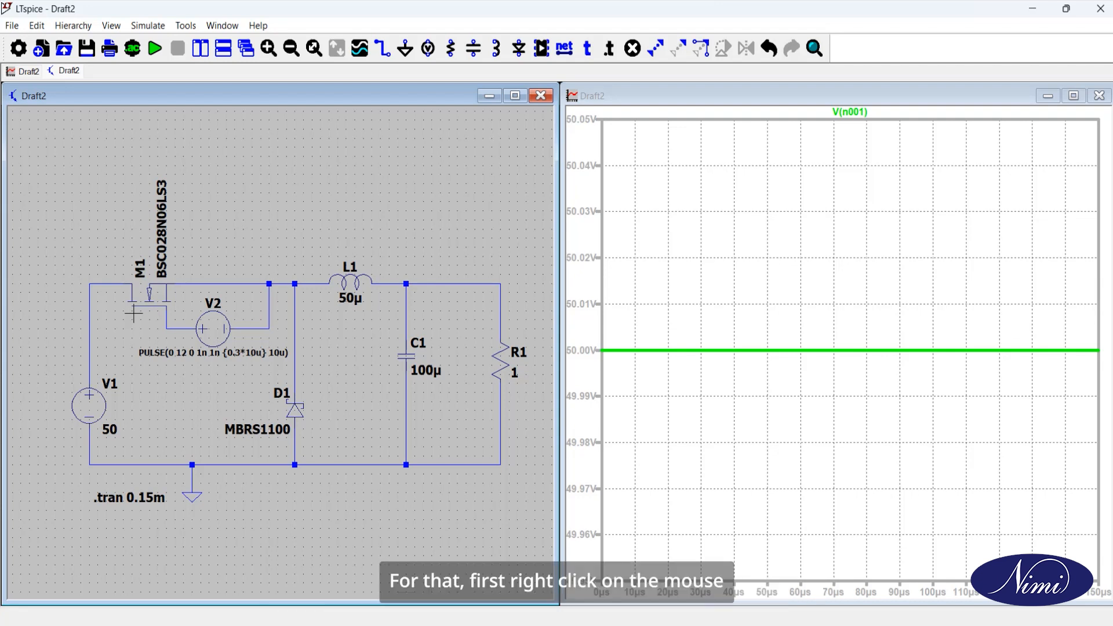
{"action": "right_click", "coordinate": [674, 385]}
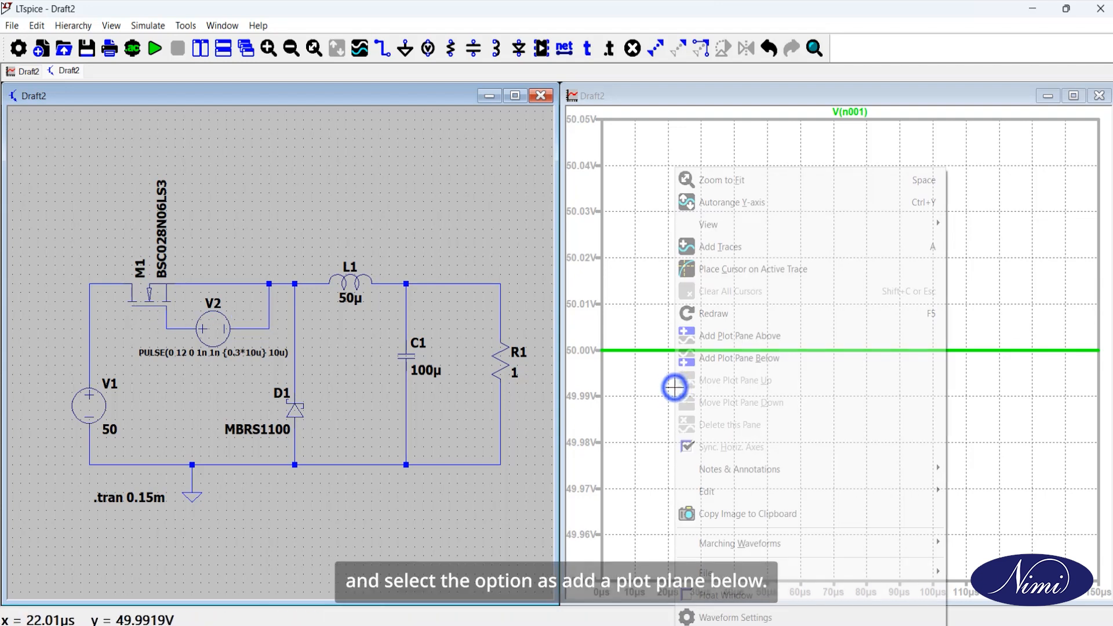
{"action": "left_click", "coordinate": [705, 359]}
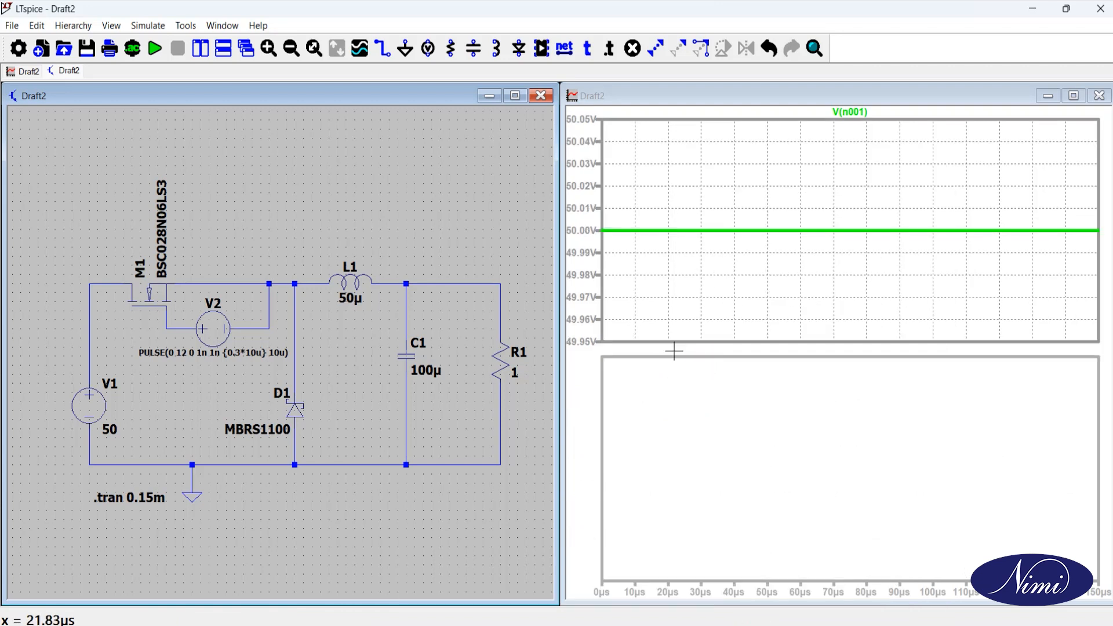
{"action": "left_click", "coordinate": [285, 280]}
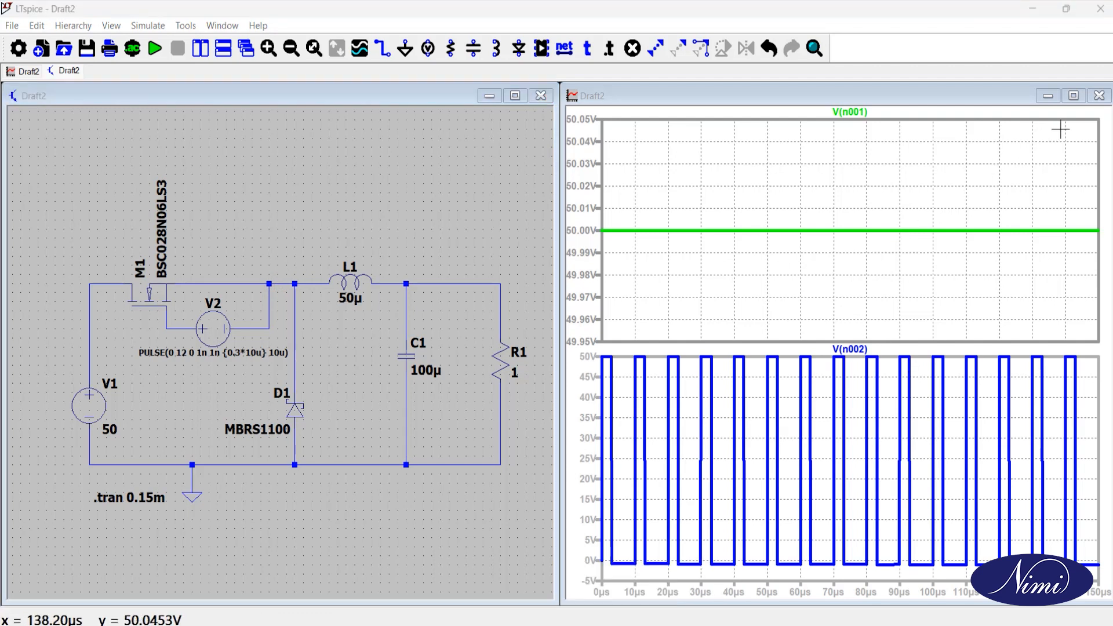
{"action": "left_click", "coordinate": [1074, 95]}
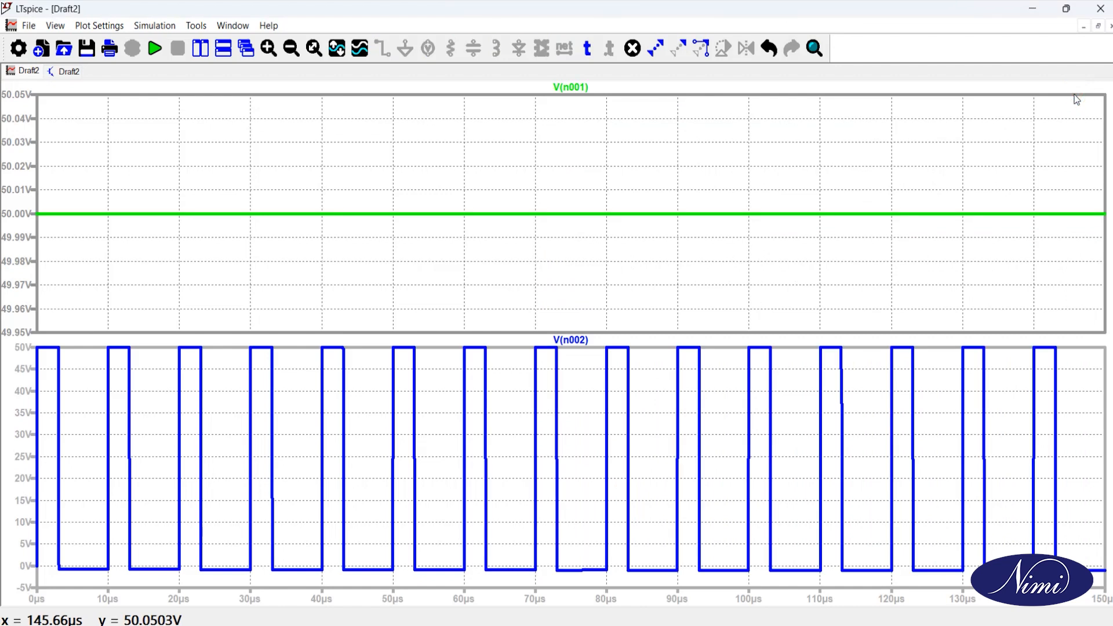